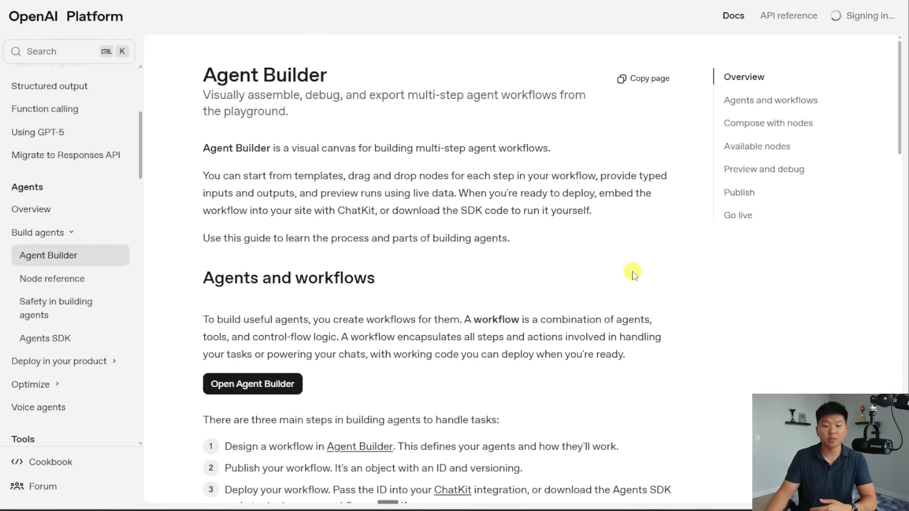
# Open Agent Builder from the documentation page and create a new blank workflow
pyautogui.click(260, 391)
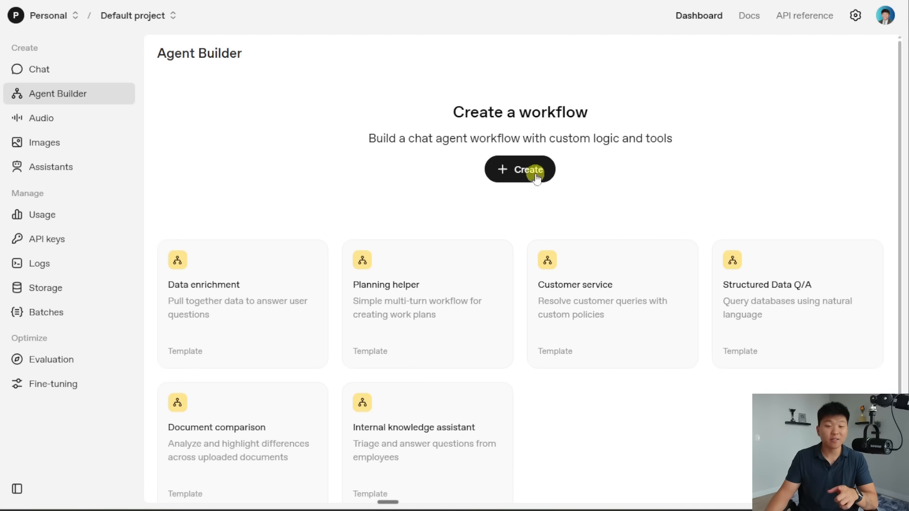
pyautogui.moveTo(407, 142); pyautogui.dragTo(472, 142)
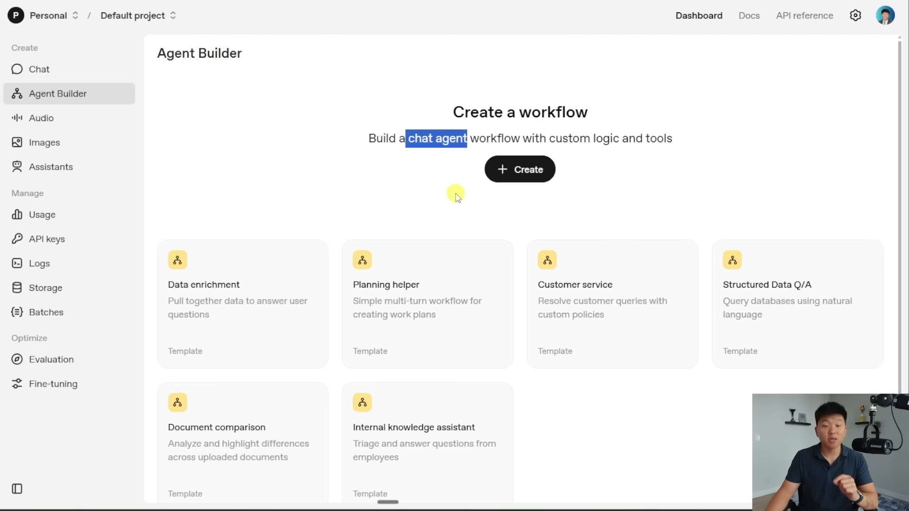
pyautogui.click(456, 194)
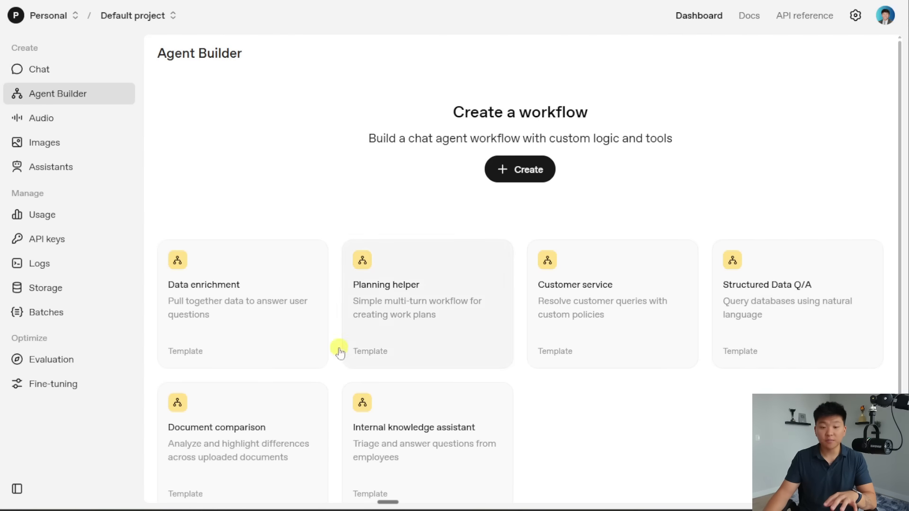
pyautogui.click(531, 171)
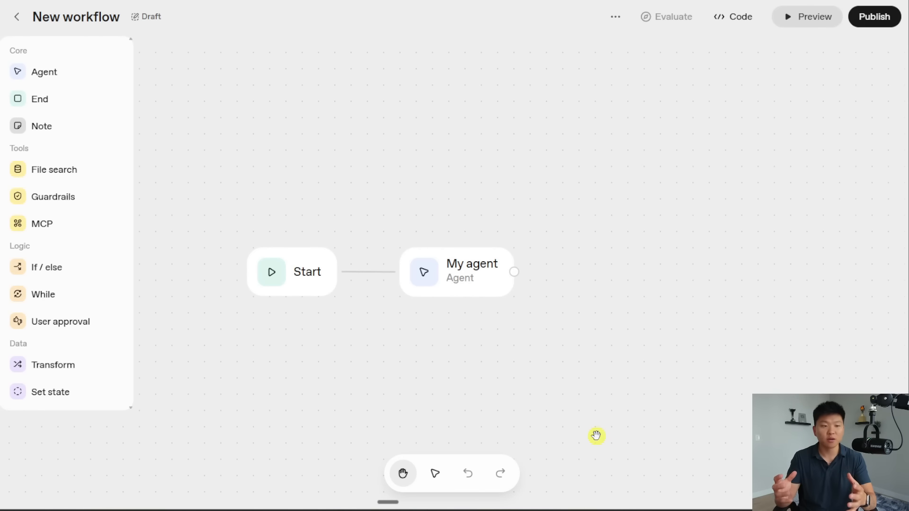
# Try to delete the Start node and spread the Start and My agent nodes apart in one horizontal row
pyautogui.moveTo(312, 283); pyautogui.dragTo(337, 277)
pyautogui.press('BackSpace')
pyautogui.press('BackSpace')
pyautogui.press('BackSpace')
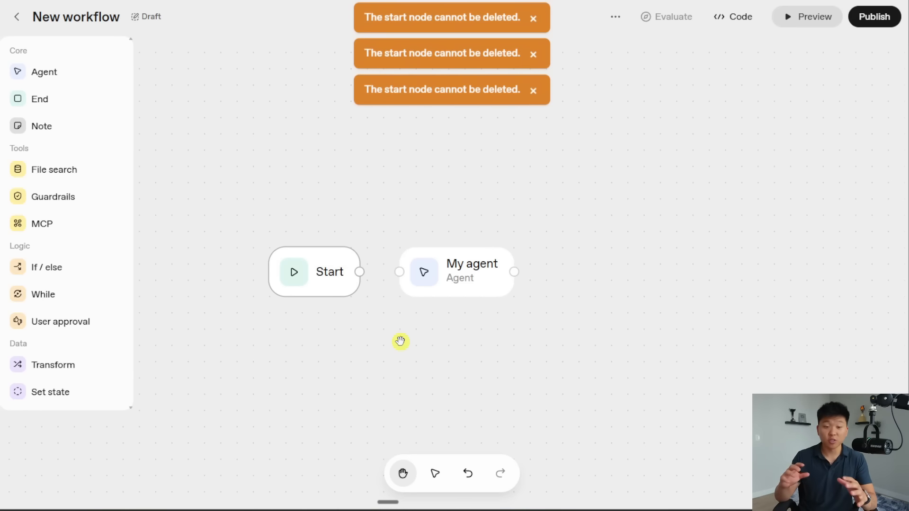
pyautogui.moveTo(400, 267); pyautogui.dragTo(474, 263)
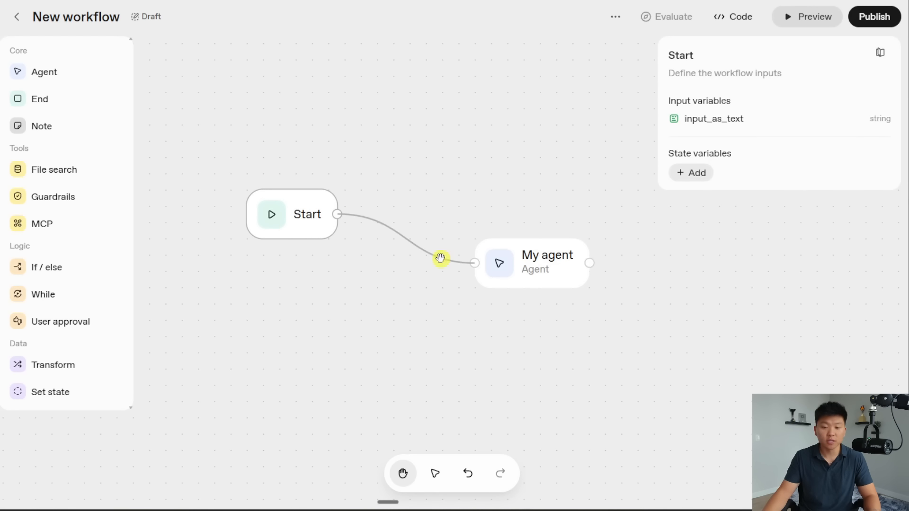
pyautogui.moveTo(538, 263); pyautogui.dragTo(489, 221)
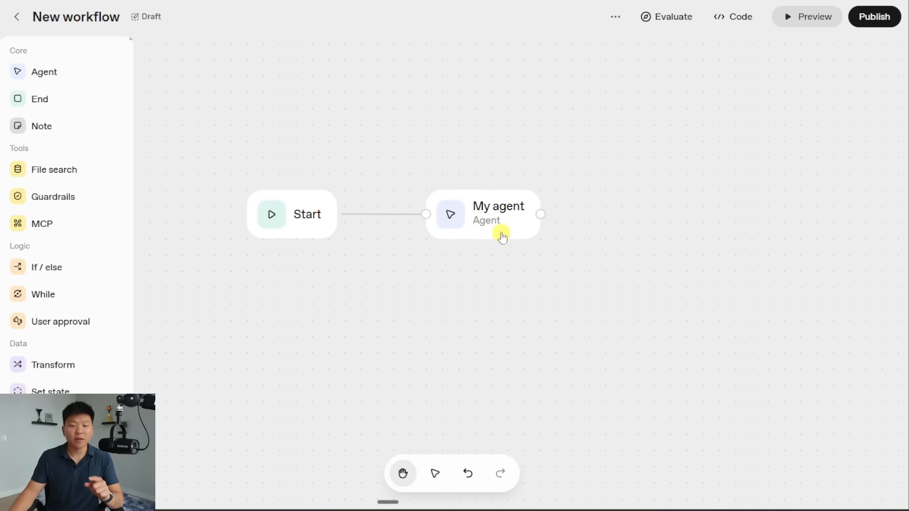
# Inspect the My agent node's settings, including its output format choices, model parameters, ChatKit and advanced options
pyautogui.click(513, 221)
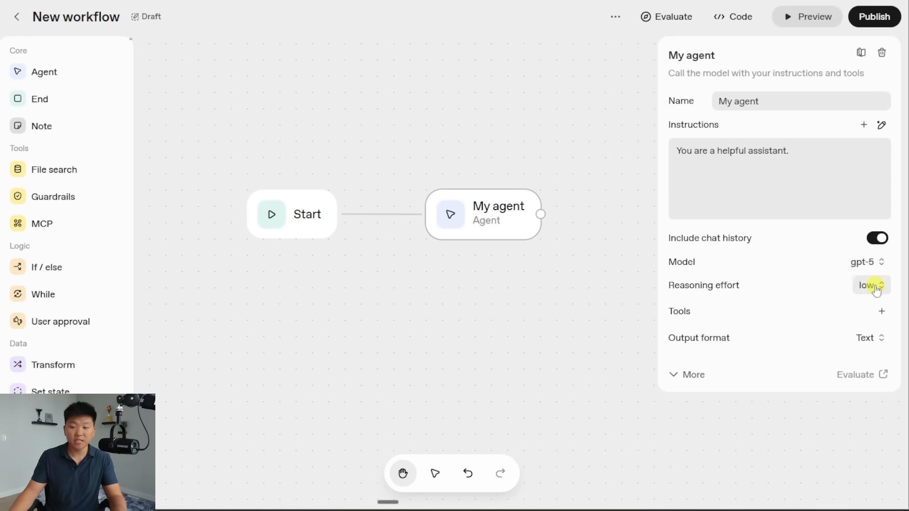
pyautogui.click(867, 345)
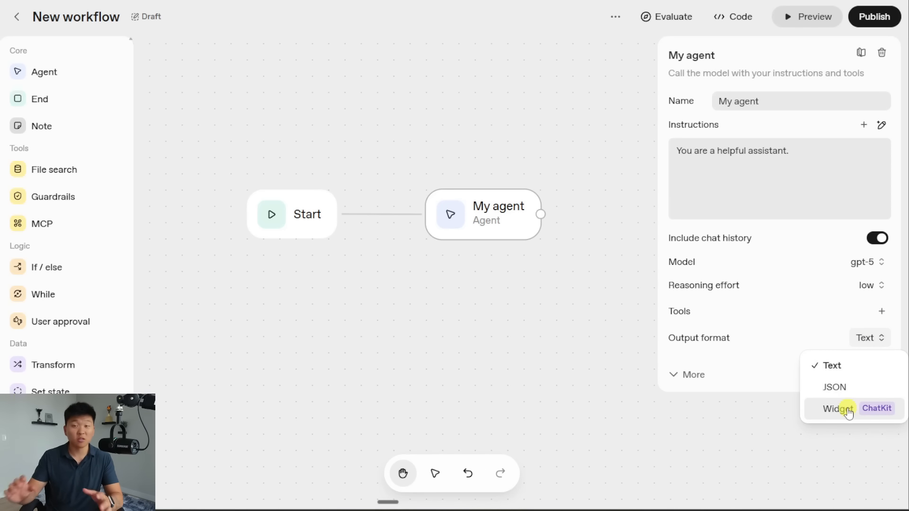
pyautogui.click(808, 375)
pyautogui.scroll(-3, 791, 355)
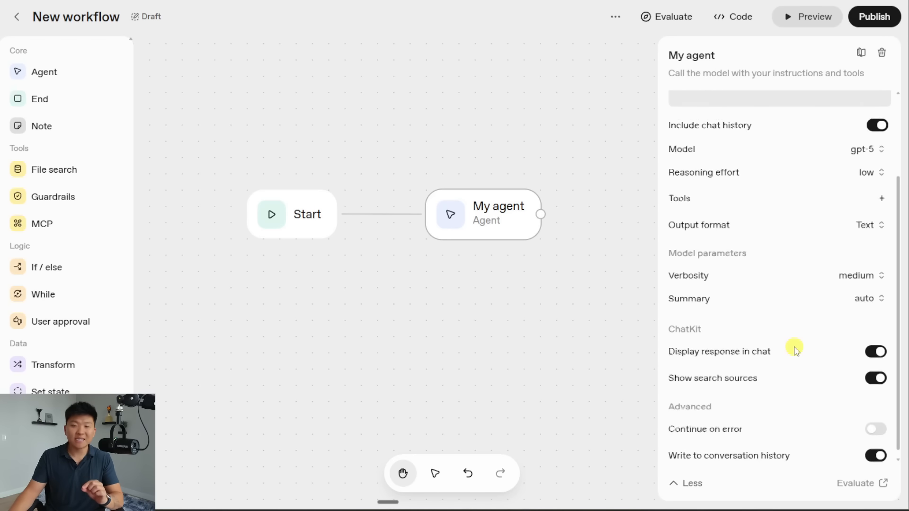
pyautogui.scroll(3, 795, 350)
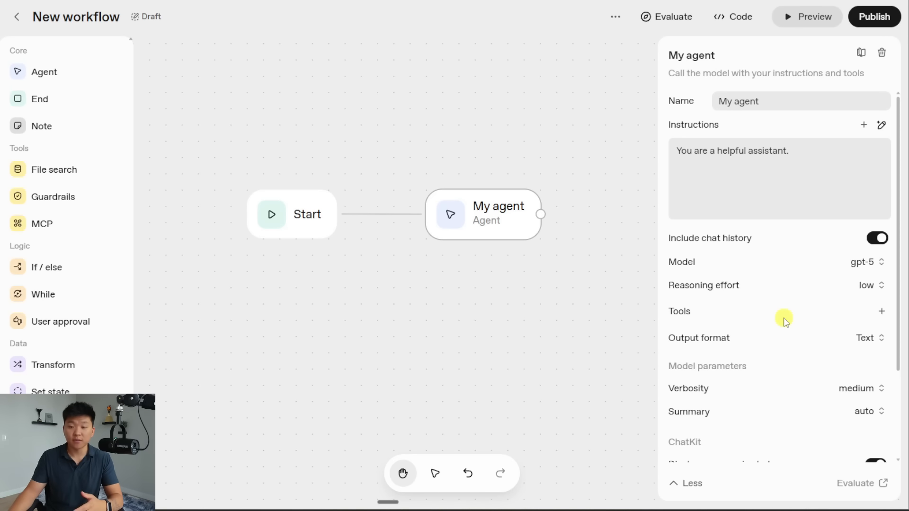
pyautogui.scroll(-1, 772, 246)
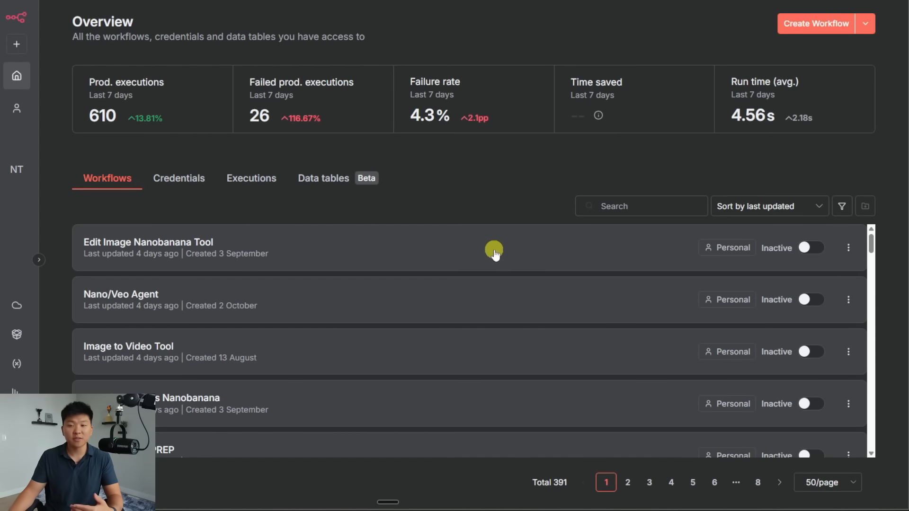
# Switch to n8n, create a new workflow and add an AI Agent node as its first step
pyautogui.click(817, 24)
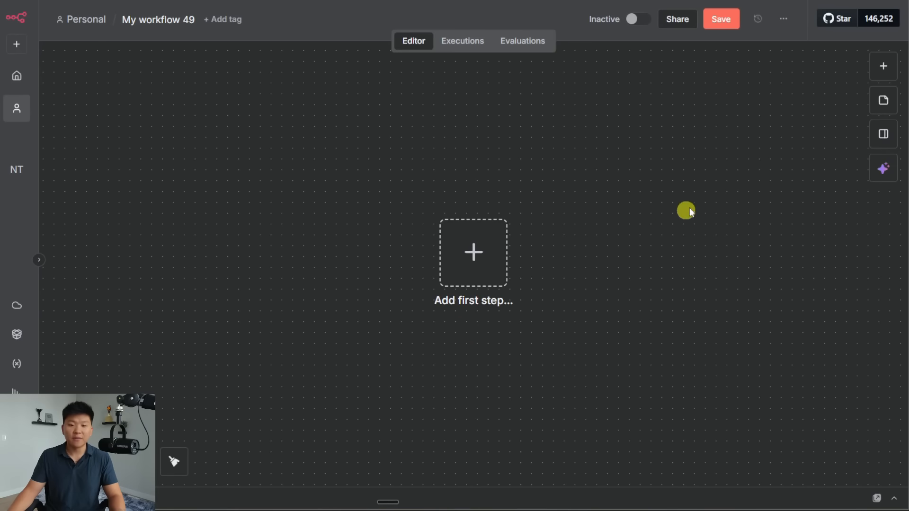
pyautogui.scroll(-3, 786, 331)
pyautogui.scroll(3, 767, 348)
pyautogui.write('ai')
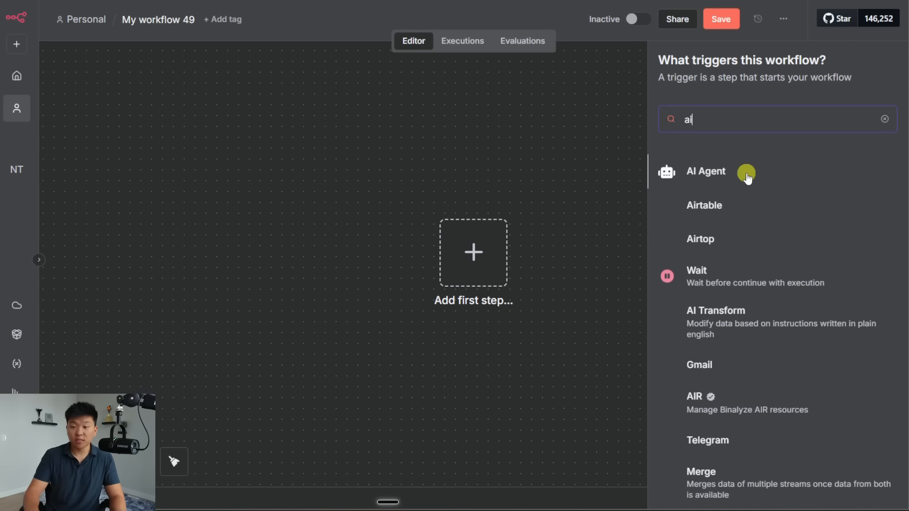
pyautogui.click(719, 172)
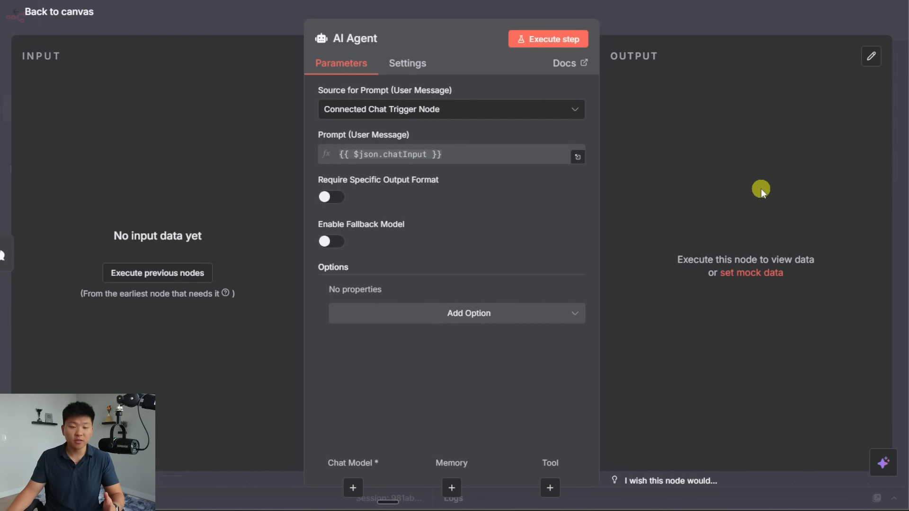
# Add the System Message option to the AI Agent node with its default text and return to the canvas
pyautogui.click(365, 155)
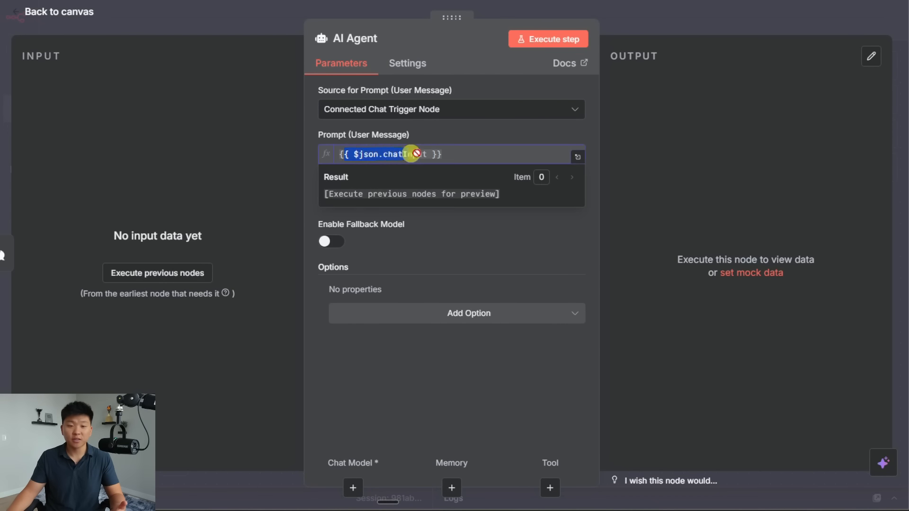
pyautogui.click(443, 313)
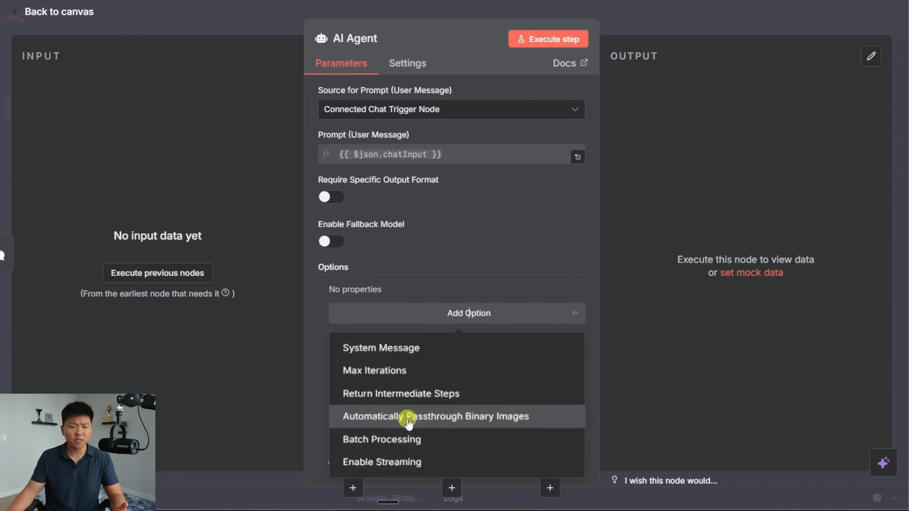
pyautogui.click(440, 349)
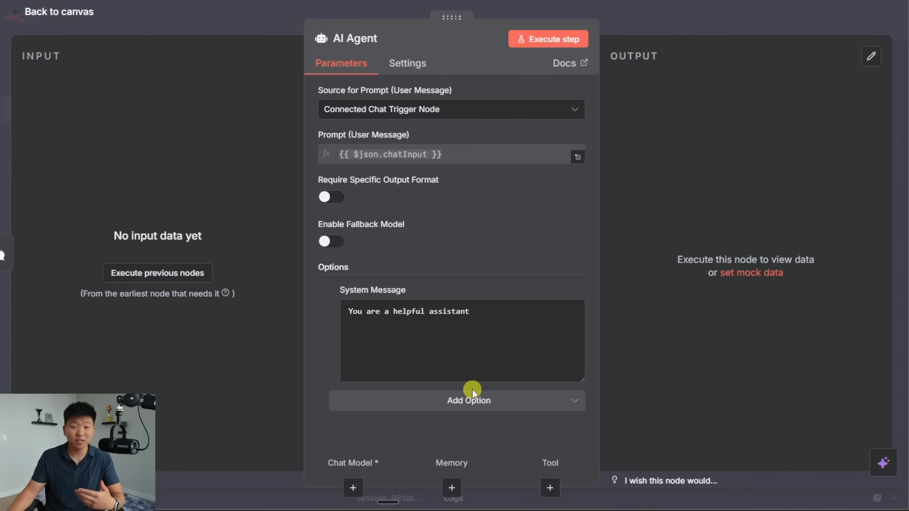
pyautogui.click(635, 52)
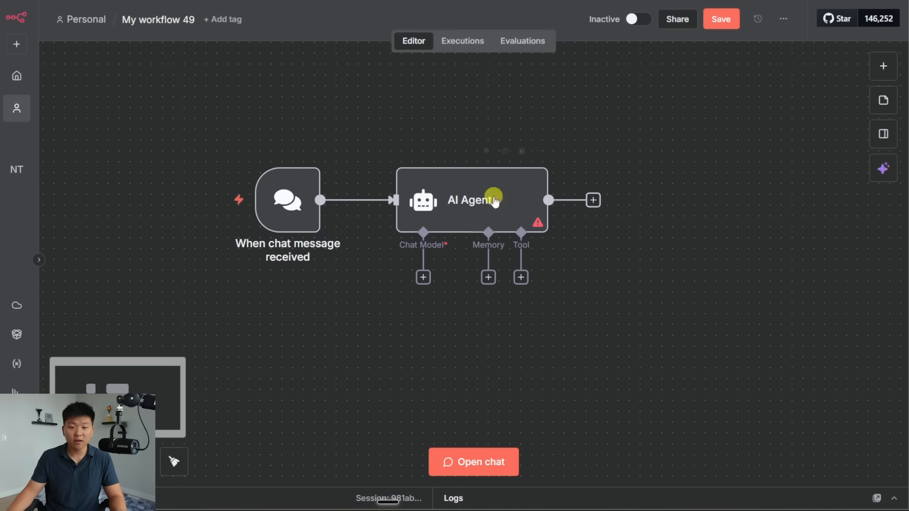
pyautogui.moveTo(424, 277); pyautogui.dragTo(491, 373)
pyautogui.click(491, 373)
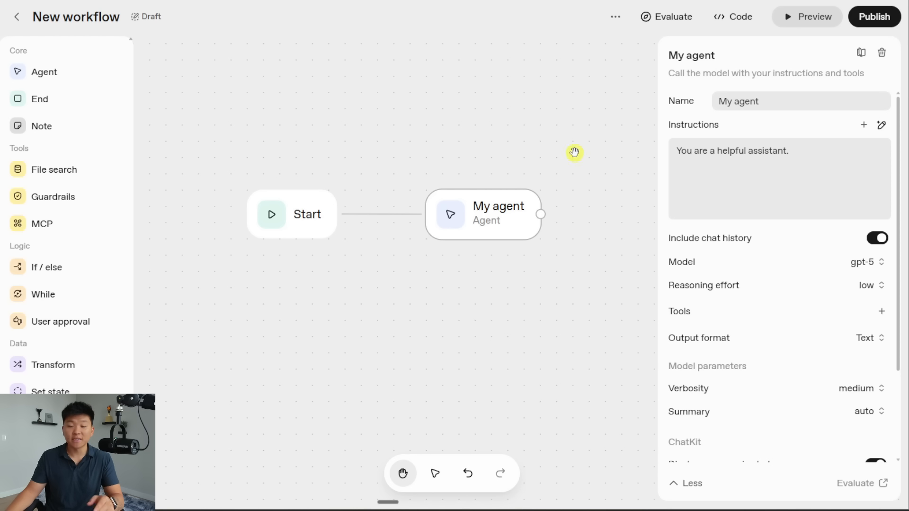
# Switch to OpenAI Agent Builder, add the Web Search tool to My agent with default settings and view the model choices
pyautogui.scroll(-3, 777, 229)
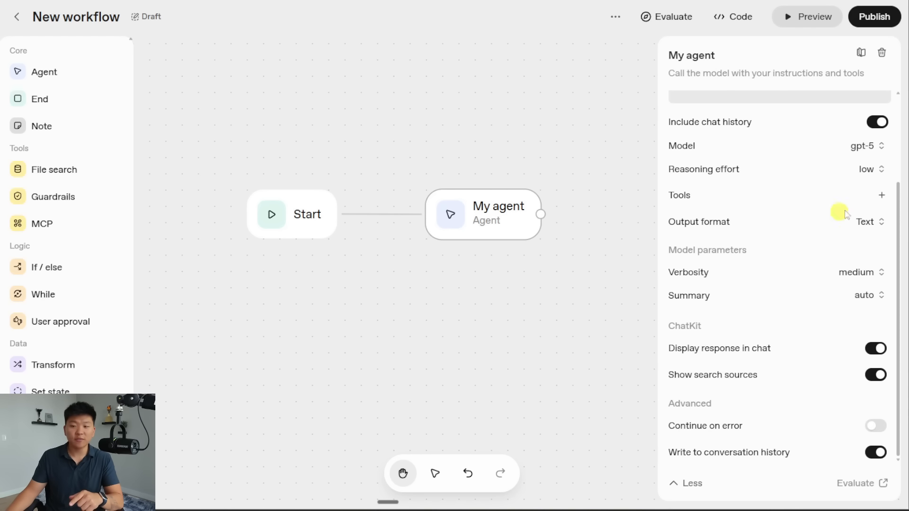
pyautogui.click(881, 195)
pyautogui.click(859, 322)
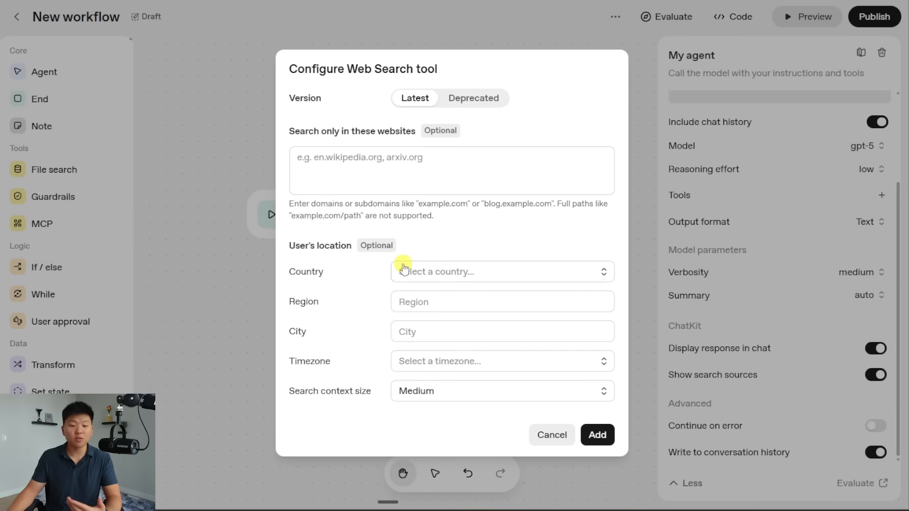
pyautogui.click(592, 432)
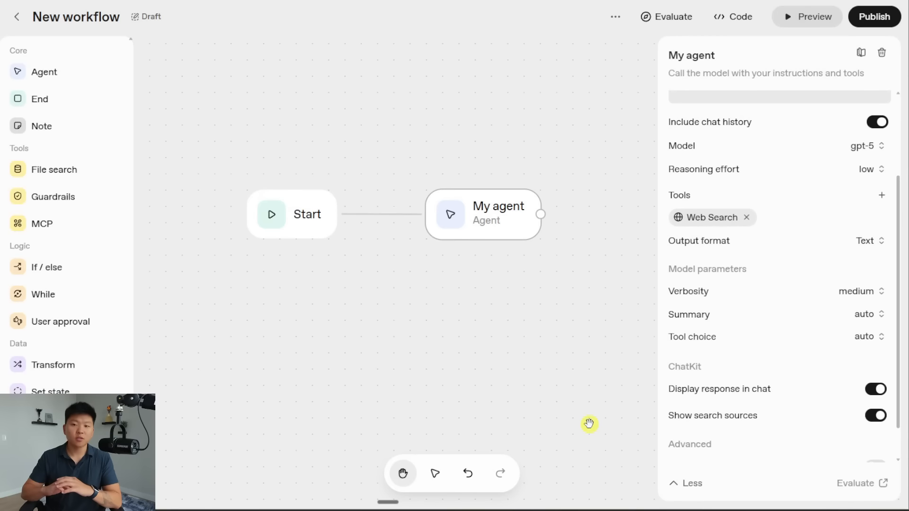
pyautogui.scroll(3, 871, 246)
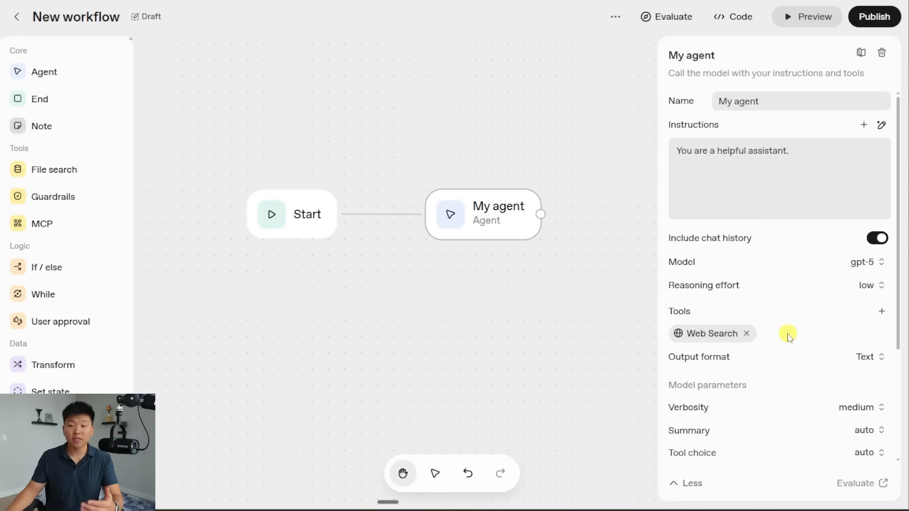
pyautogui.click(870, 263)
pyautogui.click(809, 272)
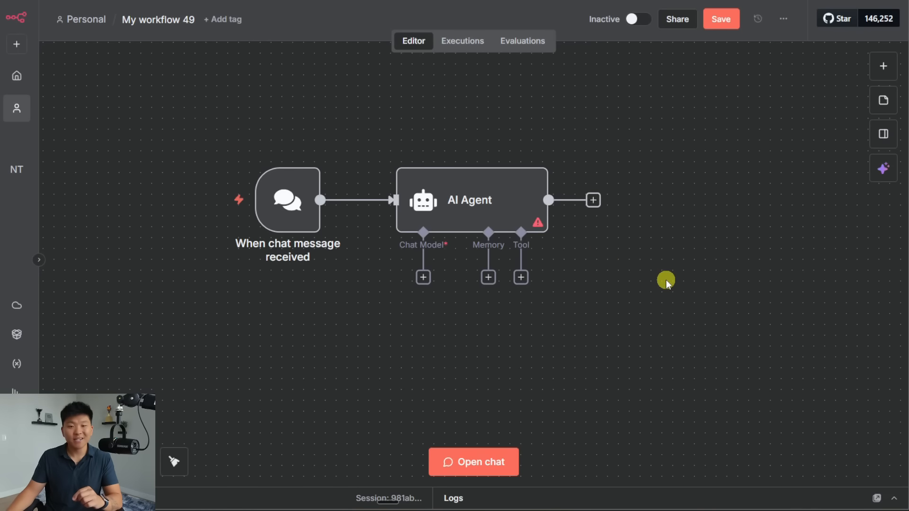
# Switch to n8n and browse the list of tools that can be attached to the AI Agent node
pyautogui.click(521, 277)
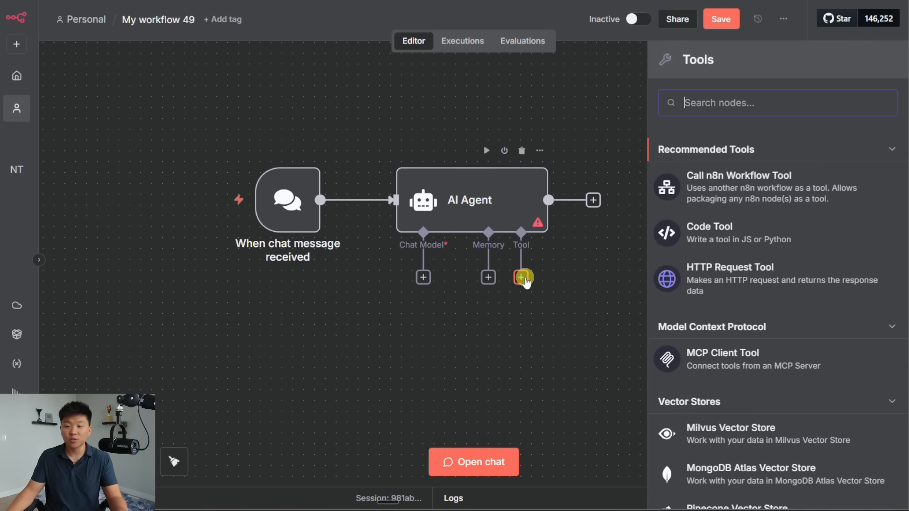
pyautogui.scroll(-20, 799, 289)
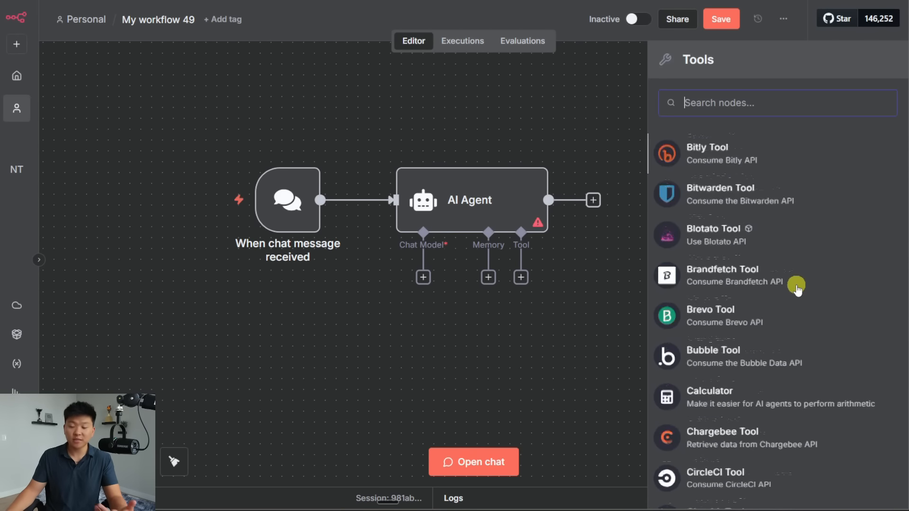
pyautogui.scroll(20, 796, 288)
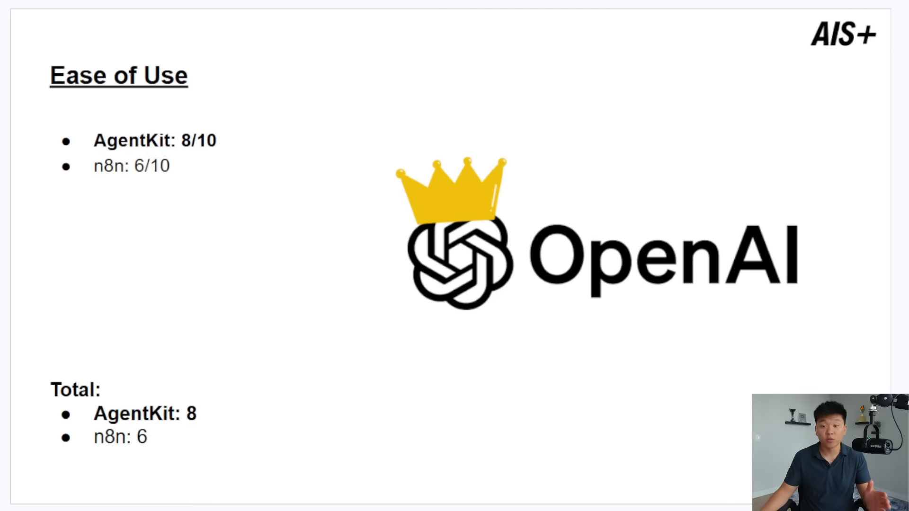
pyautogui.press('Right')
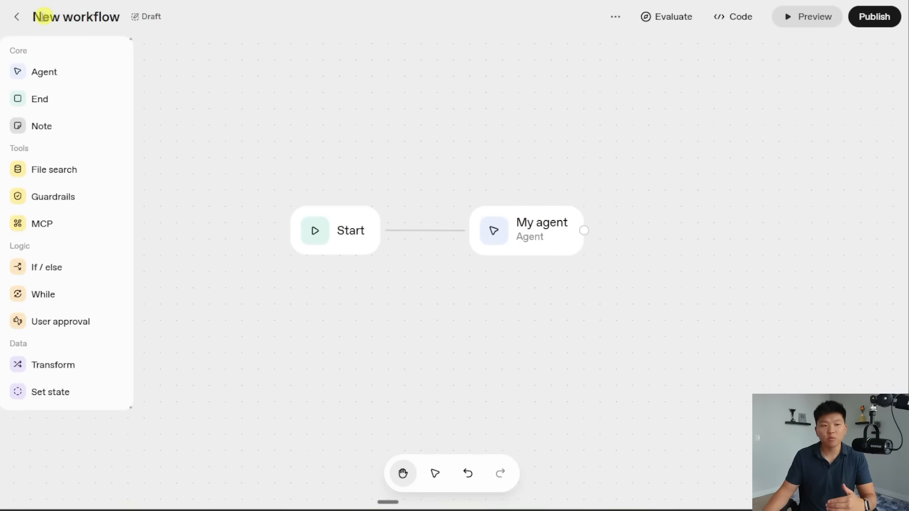
# Leave the workflow for the OpenAI Agent Builder overview and reopen the New workflow draft
pyautogui.click(16, 17)
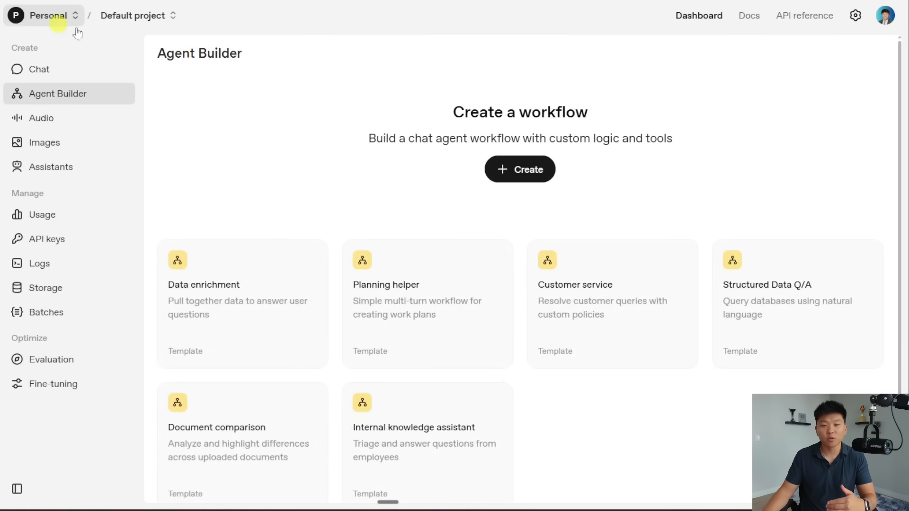
pyautogui.moveTo(371, 140); pyautogui.dragTo(473, 139)
pyautogui.click(377, 199)
pyautogui.click(298, 258)
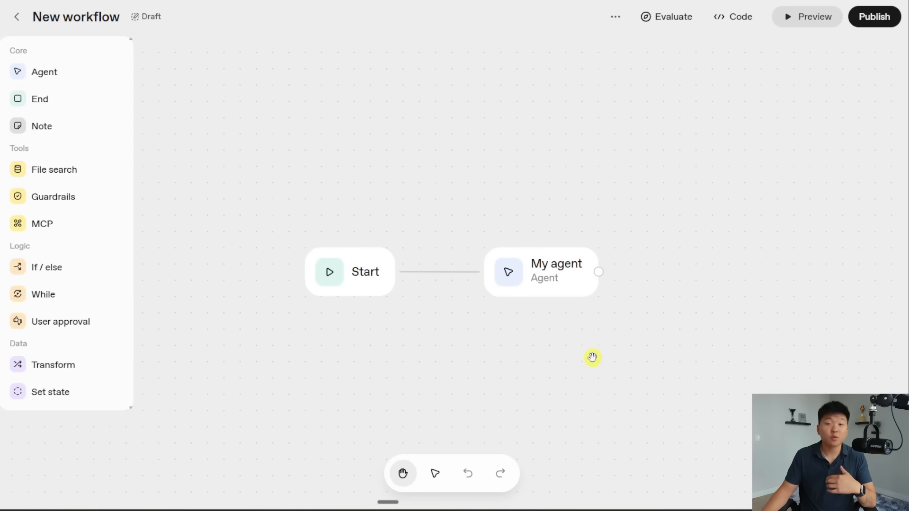
# Check the Start node's input variables, then preview the workflow with the test message "search the web for n8n"
pyautogui.moveTo(353, 282)
pyautogui.mouseDown()
pyautogui.moveTo(340, 282)
pyautogui.moveTo(345, 294)
pyautogui.moveTo(348, 285)
pyautogui.mouseUp()
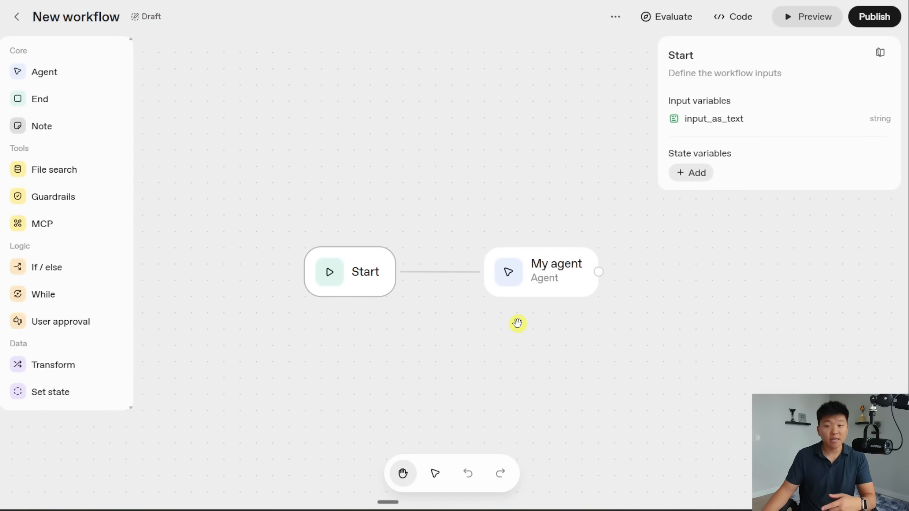
pyautogui.click(511, 357)
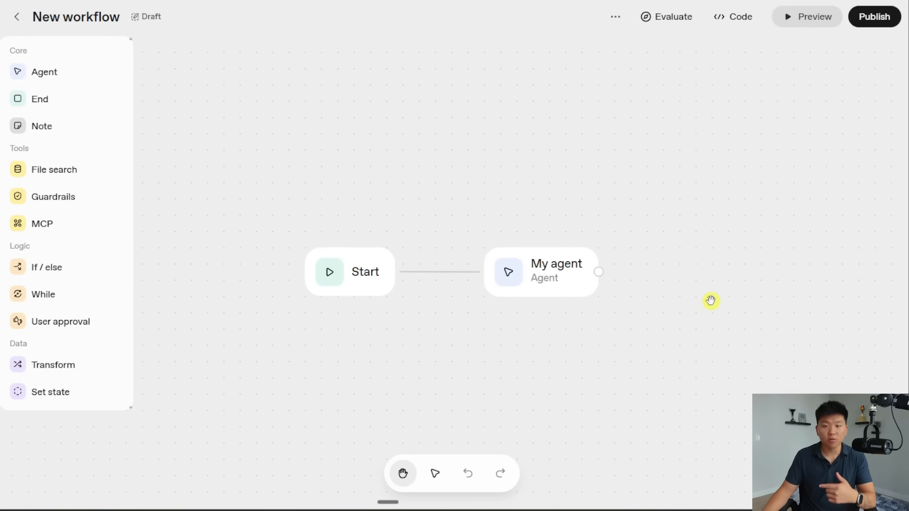
pyautogui.click(809, 18)
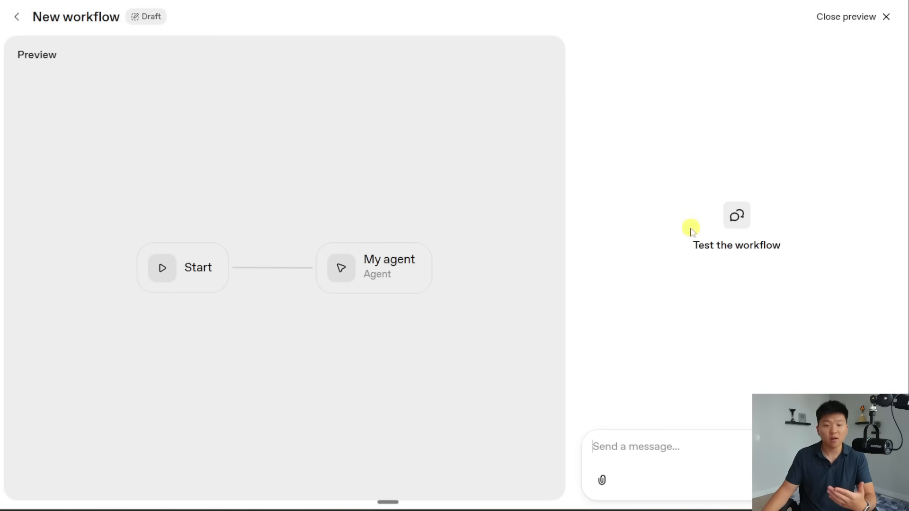
pyautogui.click(750, 454)
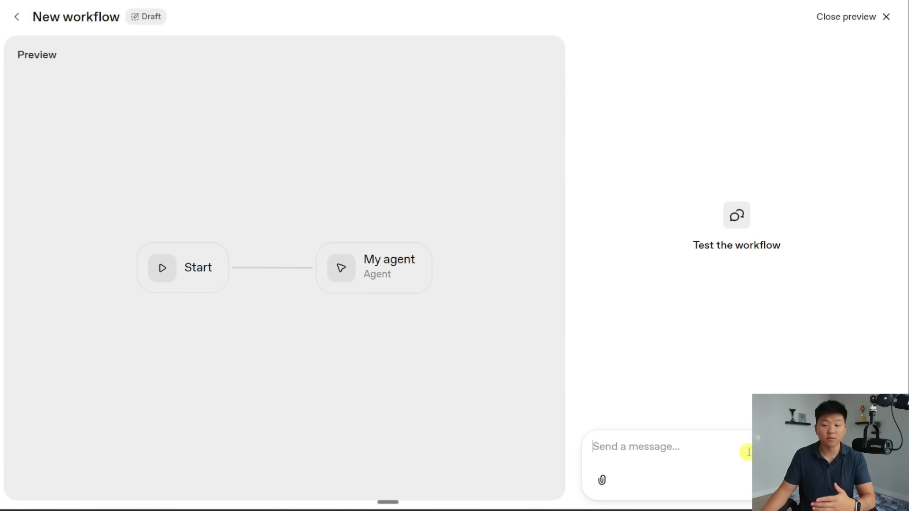
pyautogui.write('search the web for n8n')
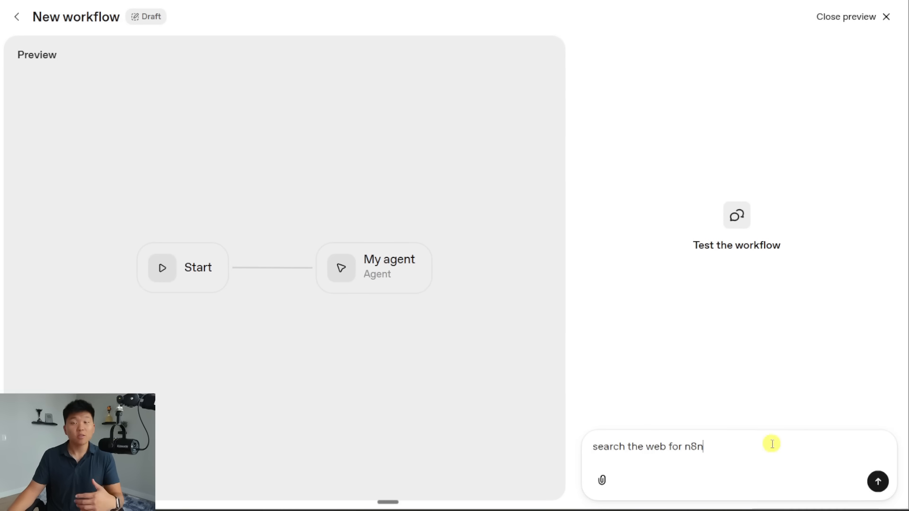
pyautogui.click(878, 480)
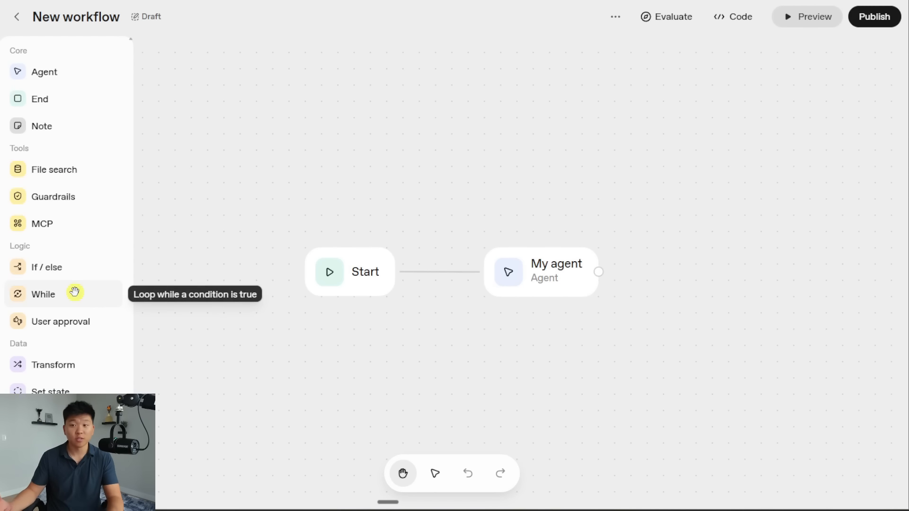
# Publish the workflow under the name Test Web Agent
pyautogui.click(874, 16)
pyautogui.moveTo(463, 284); pyautogui.dragTo(368, 295)
pyautogui.write('Tex')
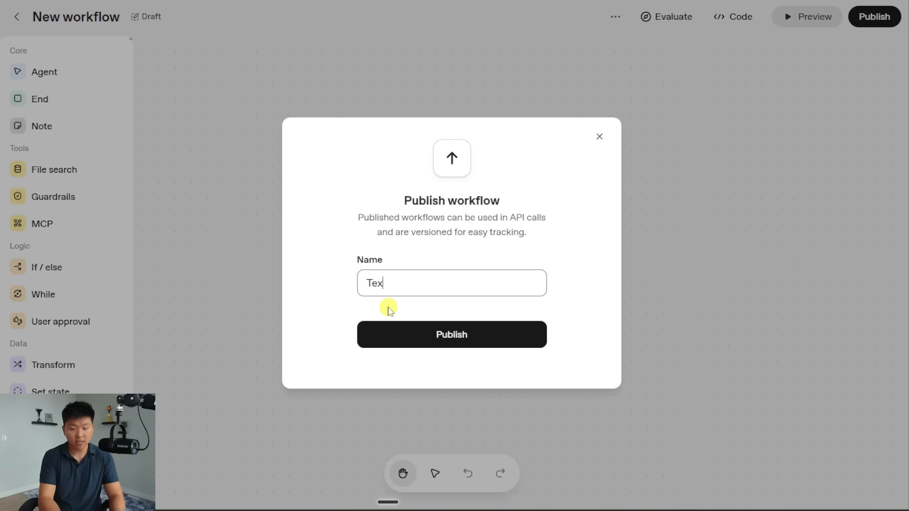
pyautogui.write('t Web Agent')
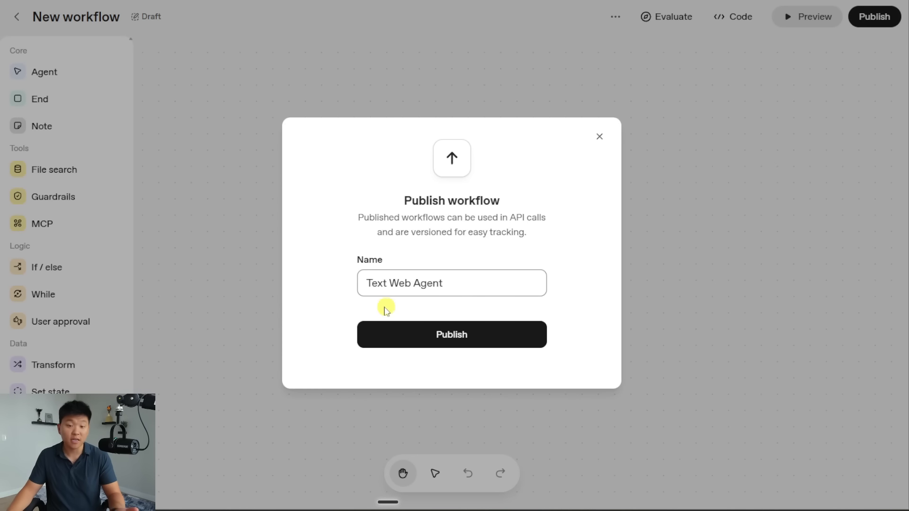
pyautogui.click(477, 335)
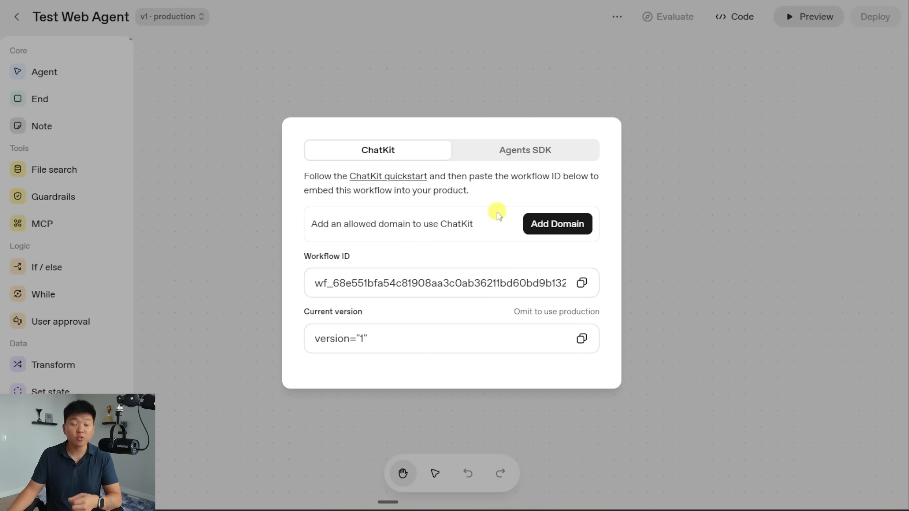
# Review the published workflow's Agents SDK code in TypeScript and Python, then return to the canvas
pyautogui.click(523, 159)
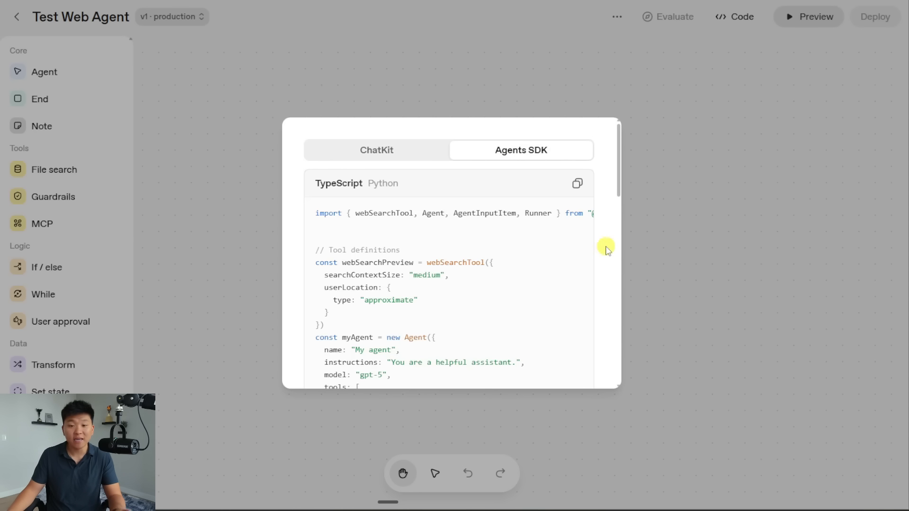
pyautogui.click(379, 185)
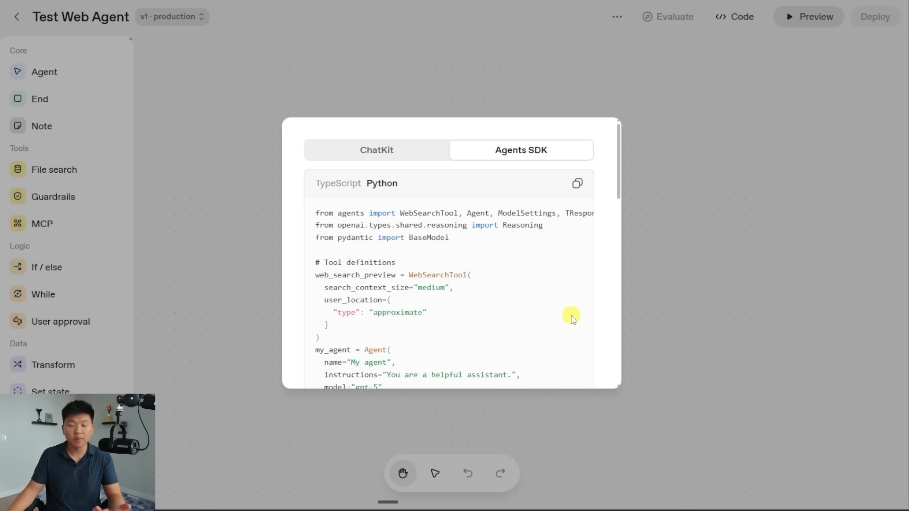
pyautogui.scroll(-3, 542, 315)
pyautogui.scroll(3, 542, 314)
pyautogui.click(731, 282)
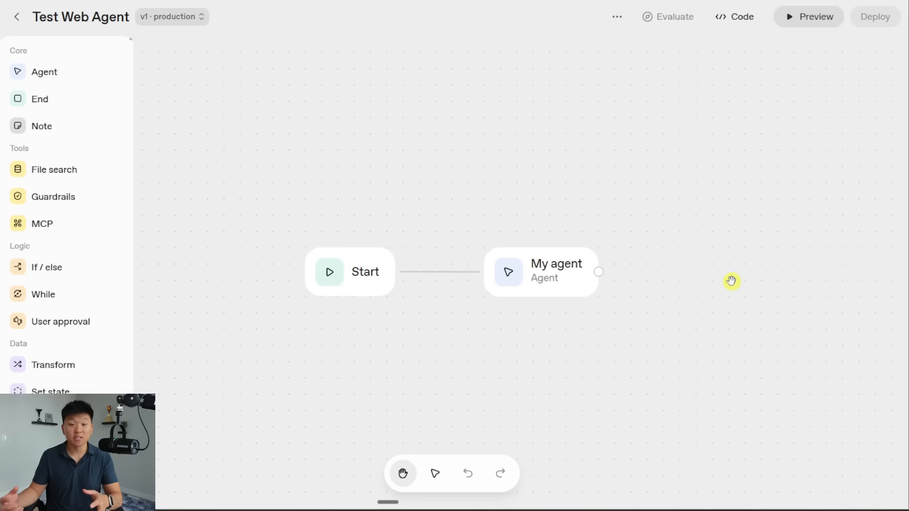
# Inspect the input and state variables of the Start node in Test Web Agent
pyautogui.moveTo(373, 282)
pyautogui.mouseDown()
pyautogui.moveTo(339, 270)
pyautogui.moveTo(366, 284)
pyautogui.moveTo(351, 269)
pyautogui.moveTo(369, 272)
pyautogui.moveTo(377, 287)
pyautogui.moveTo(368, 288)
pyautogui.mouseUp()
pyautogui.click(458, 332)
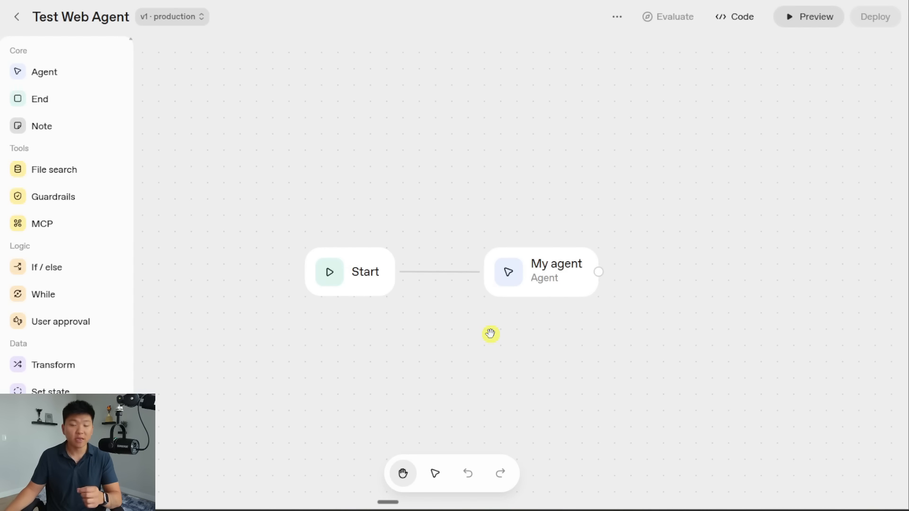
pyautogui.click(376, 290)
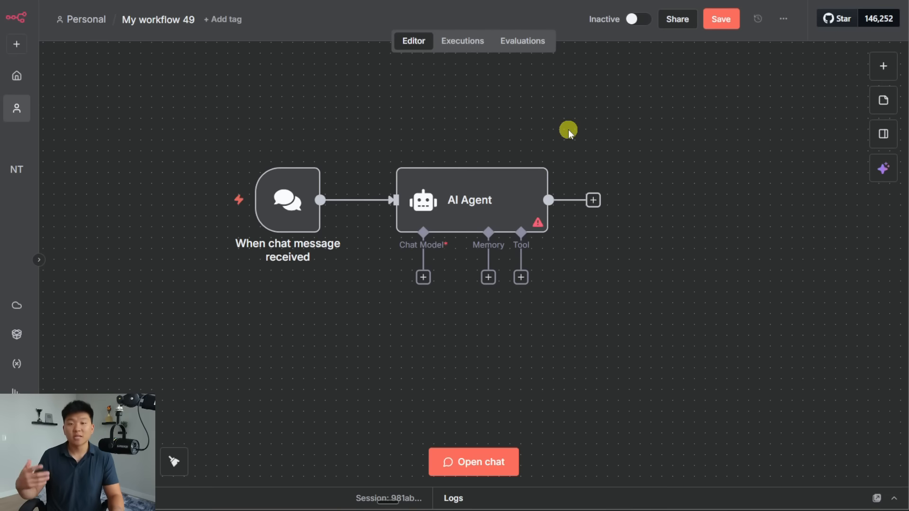
# Switch to n8n and add a Gmail trigger for On message received to My workflow 49
pyautogui.press('Tab')
pyautogui.write('gmail')
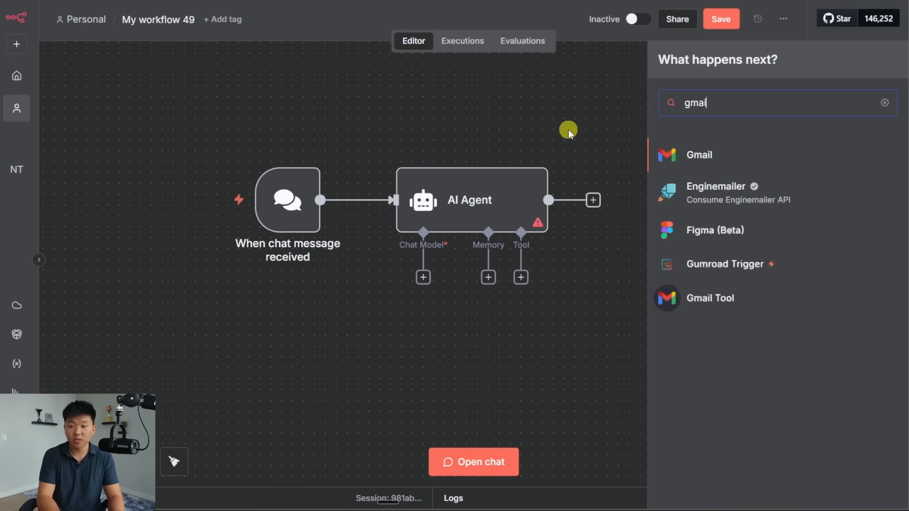
pyautogui.click(723, 163)
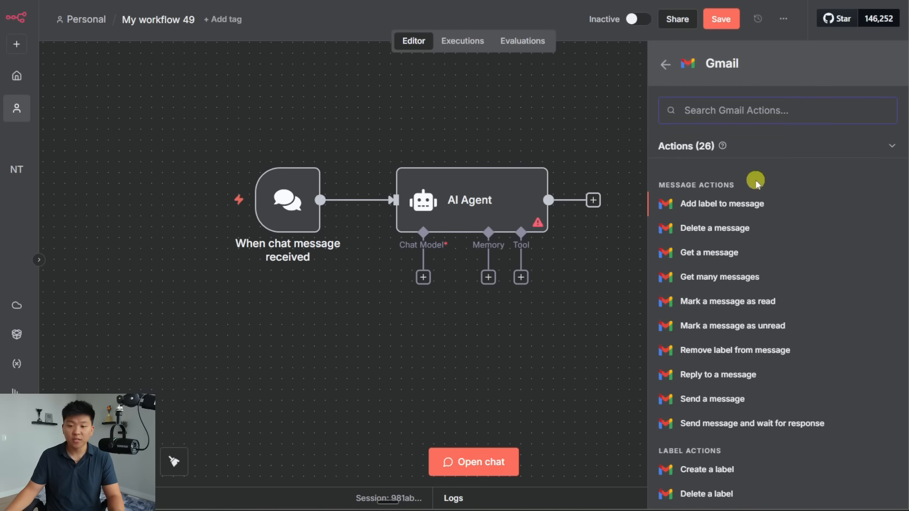
pyautogui.scroll(-5, 720, 303)
pyautogui.click(767, 484)
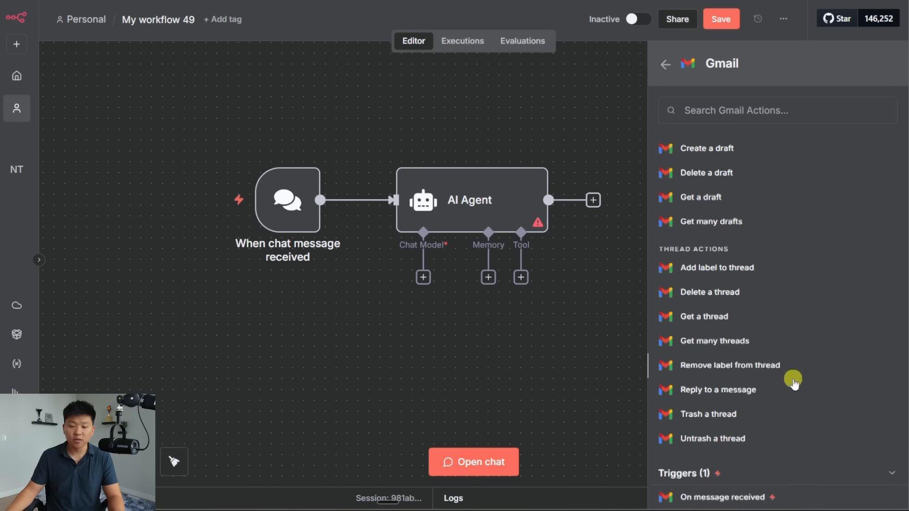
pyautogui.click(792, 482)
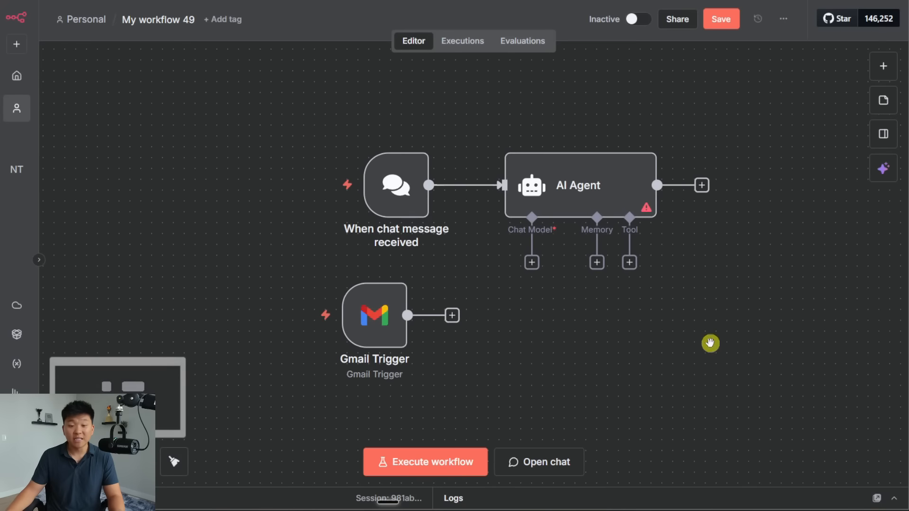
# Connect the Gmail Trigger to the AI Agent node's input and align it beneath the chat trigger
pyautogui.moveTo(450, 314); pyautogui.dragTo(504, 185)
pyautogui.moveTo(387, 321); pyautogui.dragTo(395, 328)
pyautogui.click(521, 330)
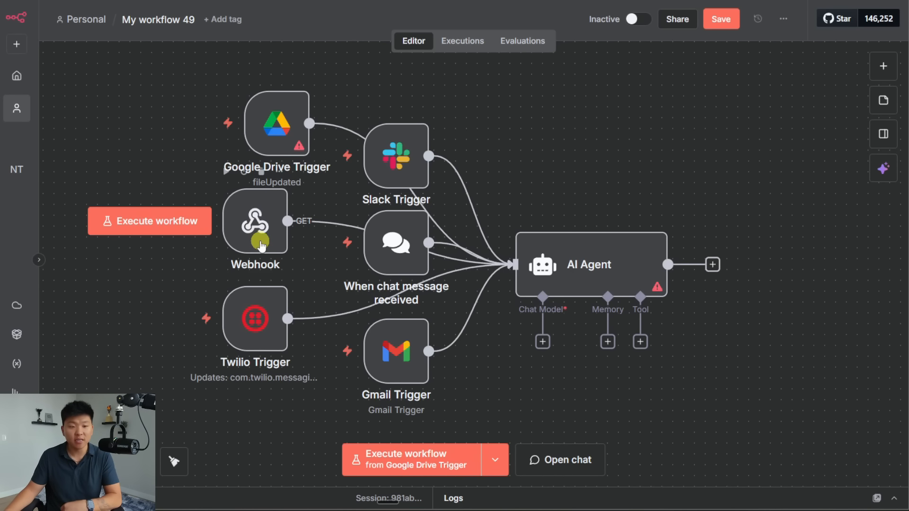
# Examine the trigger nodes, then open the Ultimate Personal Assistant workflow and highlight its whole node layout
pyautogui.moveTo(290, 150)
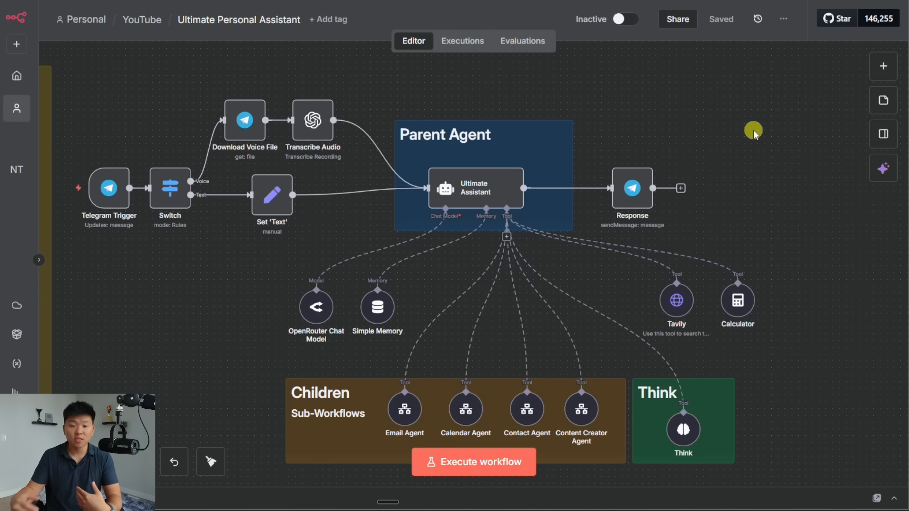
pyautogui.moveTo(65, 71); pyautogui.dragTo(762, 468)
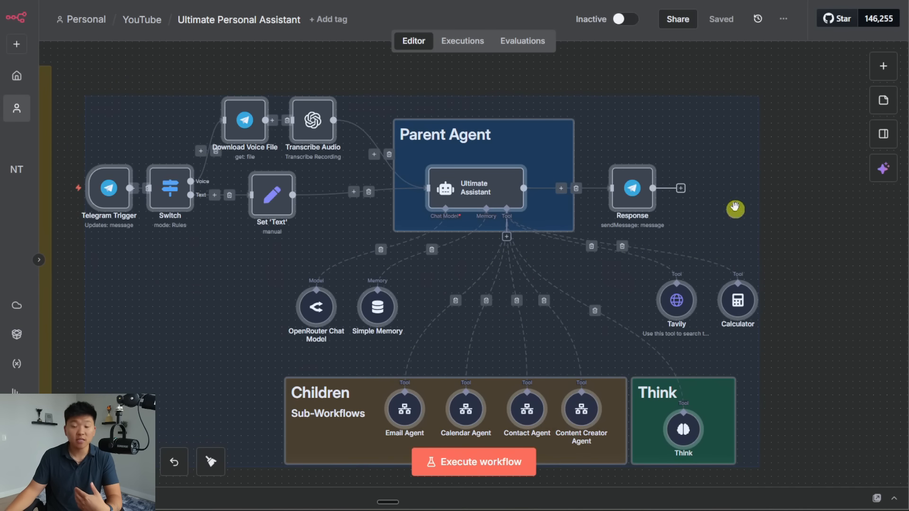
pyautogui.click(795, 168)
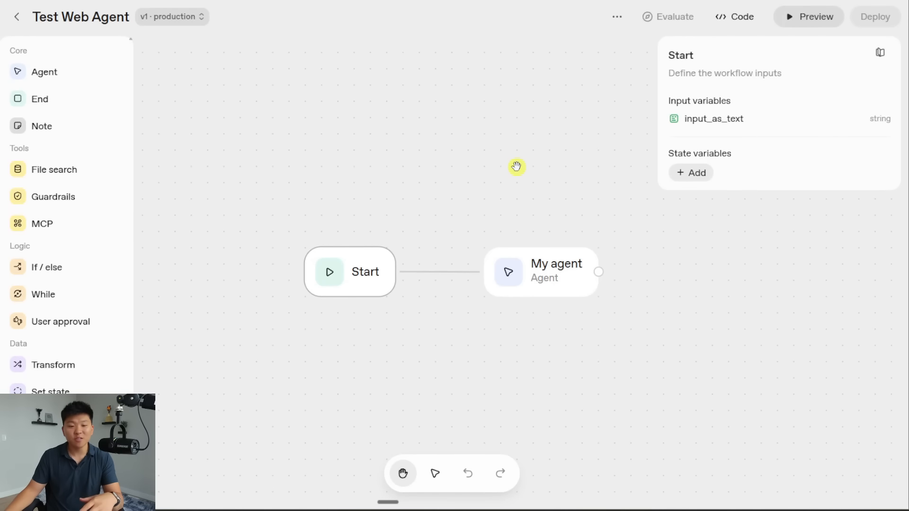
# Close the Start node's settings in Agent Builder, then advance the comparison presentation past the Triggers slide
pyautogui.click(517, 167)
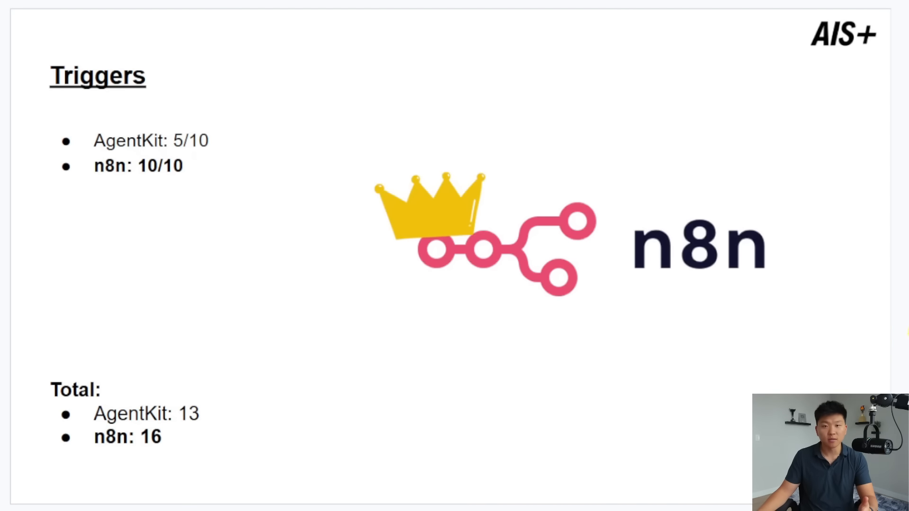
pyautogui.press('Right')
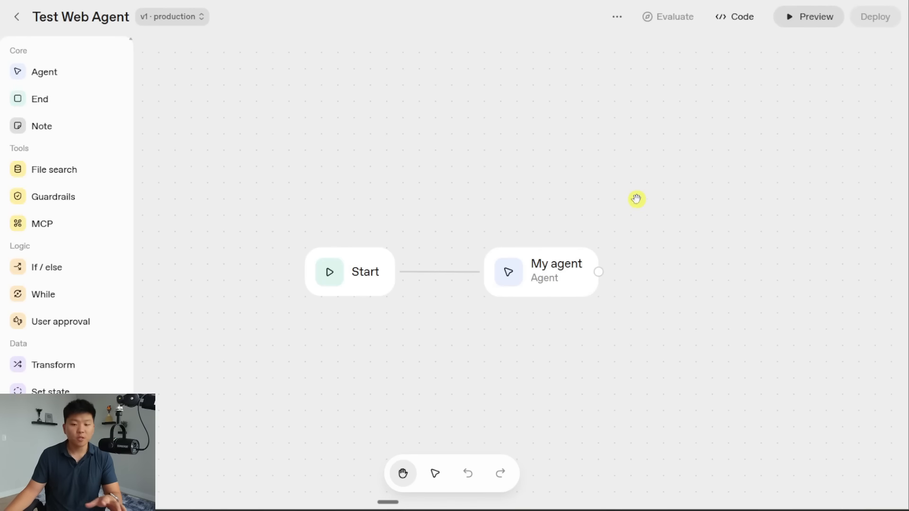
# Return to Agent Builder and examine the OpenAI connectors and third-party MCP servers available for My agent
pyautogui.scroll(-2, 606, 337)
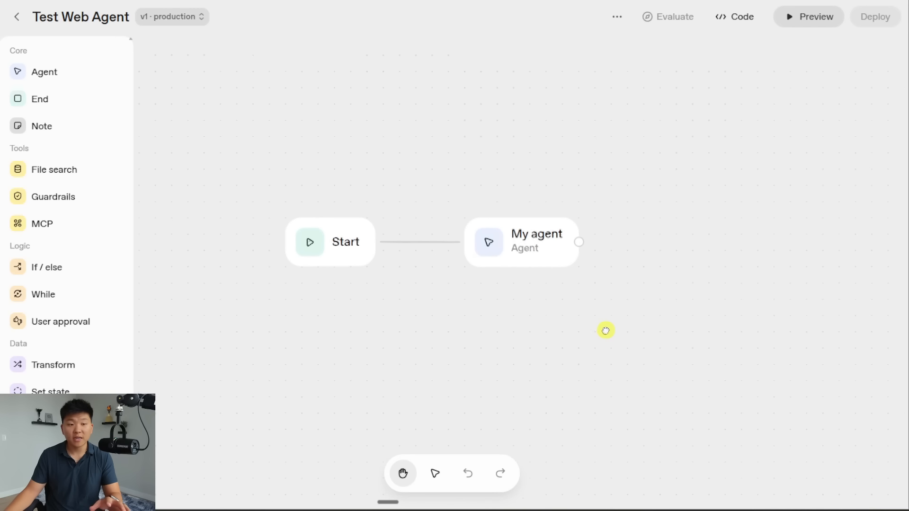
pyautogui.click(538, 248)
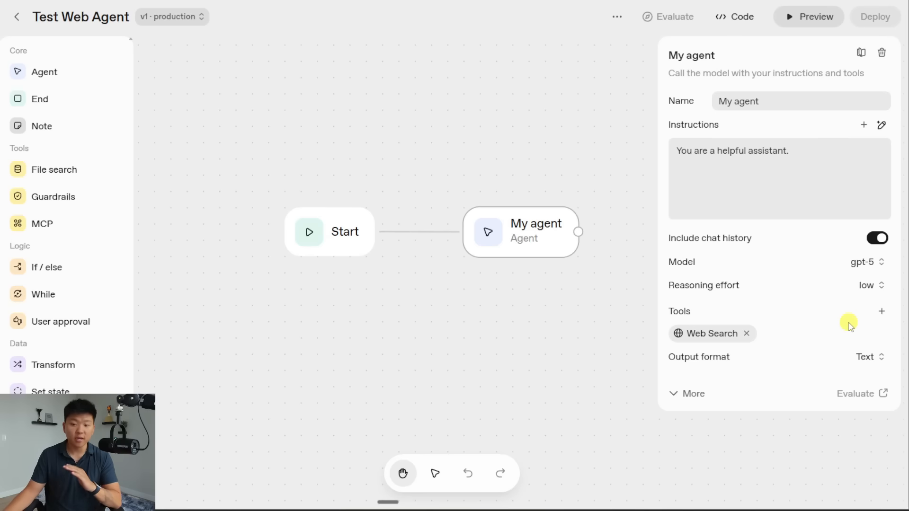
pyautogui.click(882, 313)
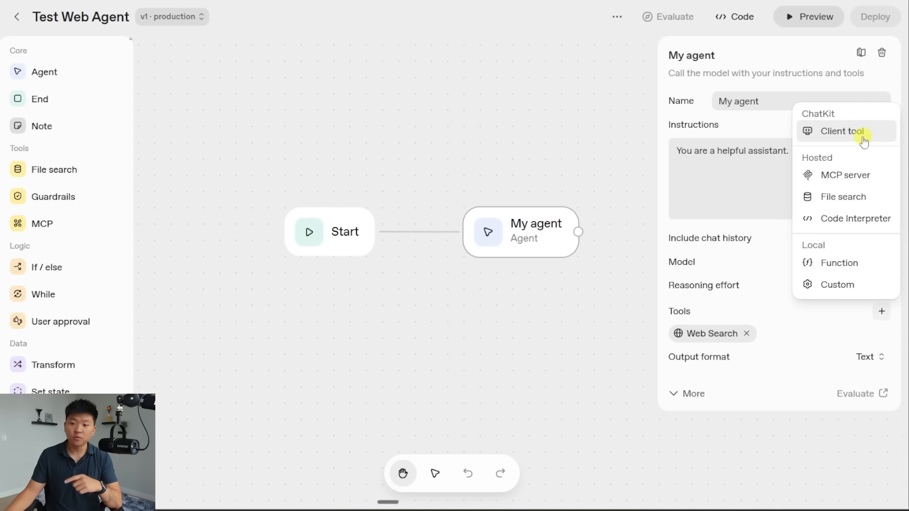
pyautogui.click(869, 175)
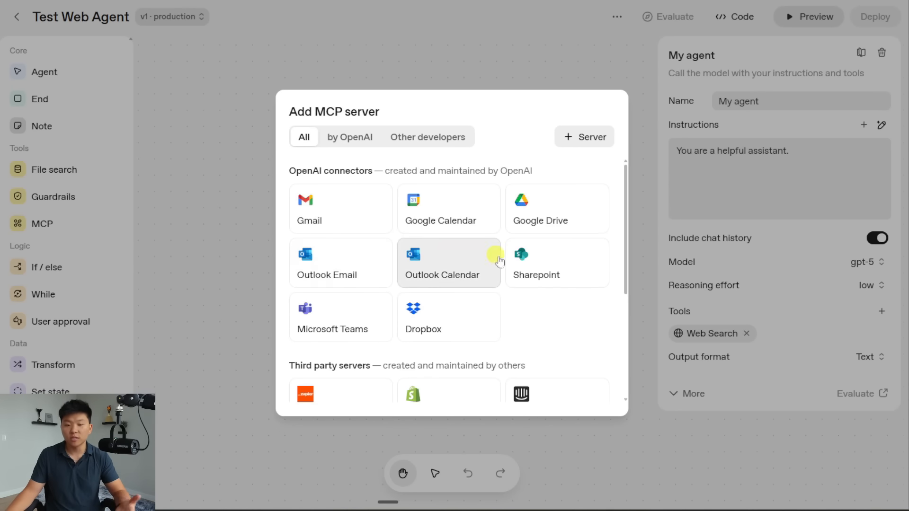
pyautogui.scroll(-4, 500, 260)
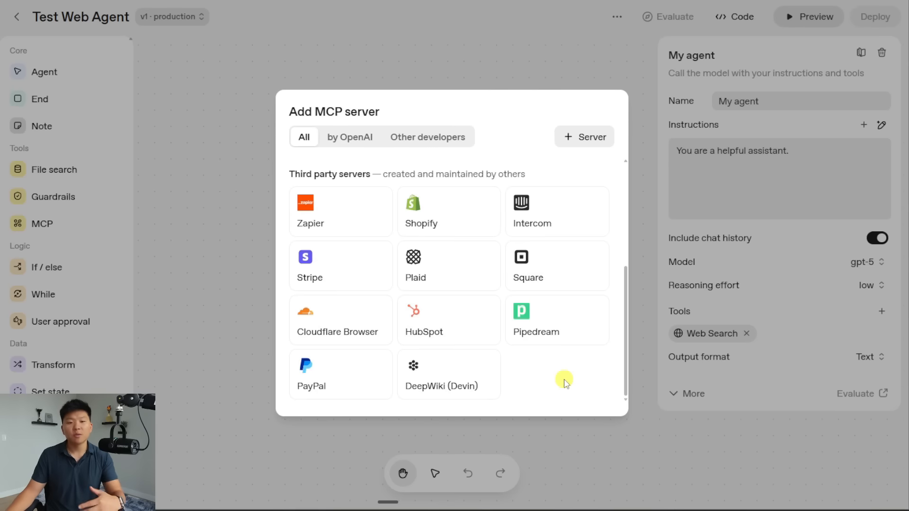
pyautogui.scroll(4, 555, 381)
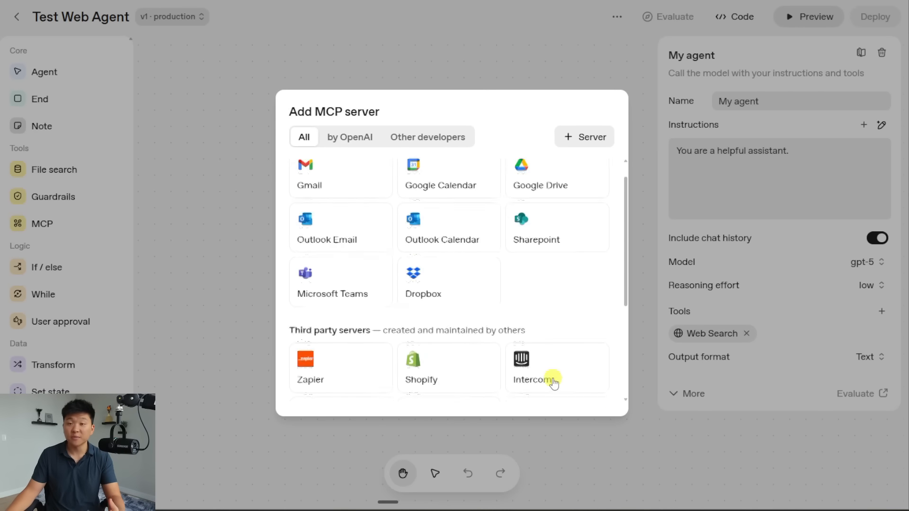
# Look through the connection form for a custom MCP server and close it without connecting
pyautogui.click(583, 137)
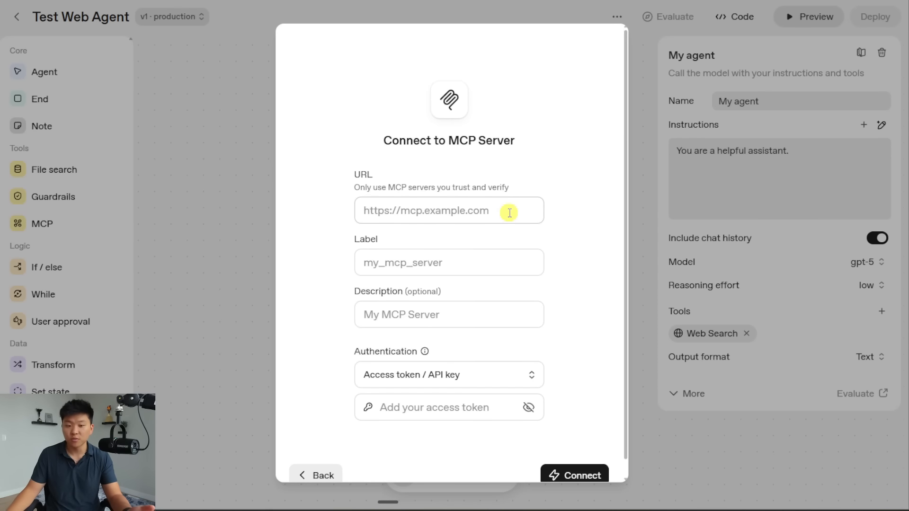
pyautogui.scroll(-1, 635, 269)
pyautogui.click(754, 279)
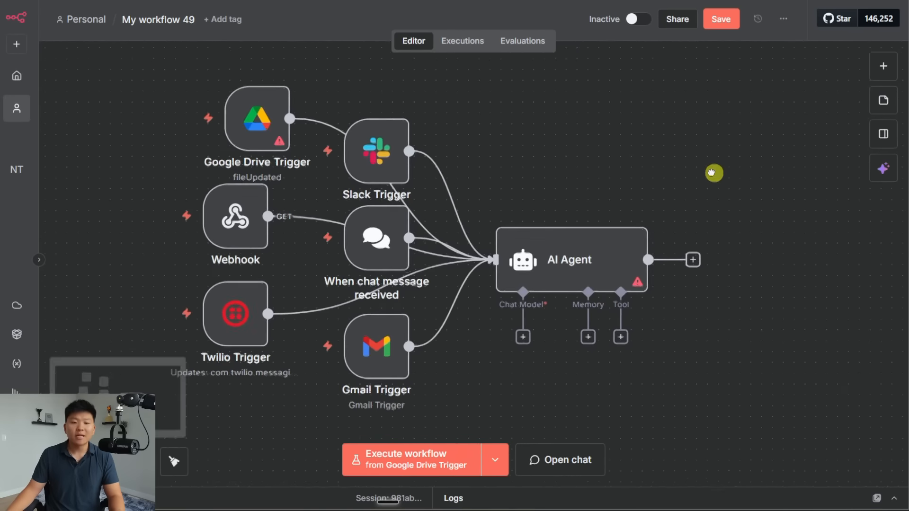
# Switch to My workflow 49 in n8n and browse the full list of tools available for the AI Agent node
pyautogui.moveTo(713, 170); pyautogui.dragTo(647, 154)
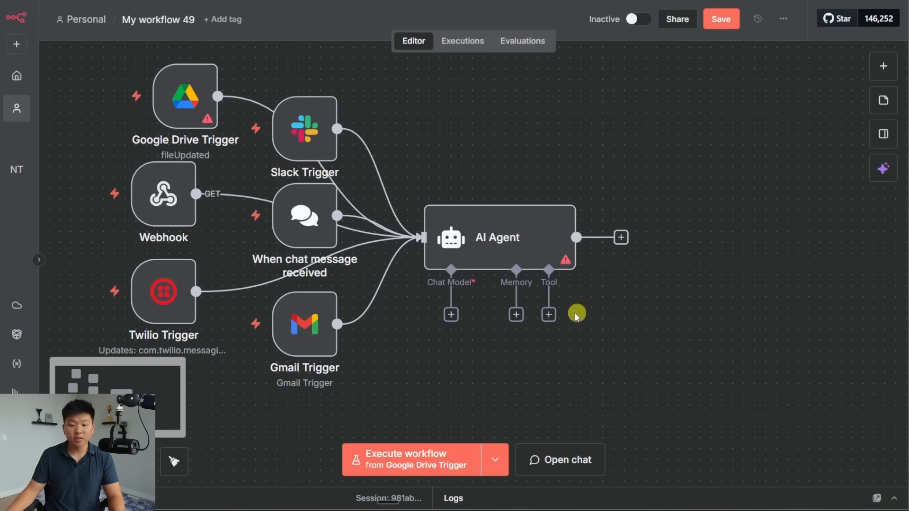
pyautogui.click(549, 314)
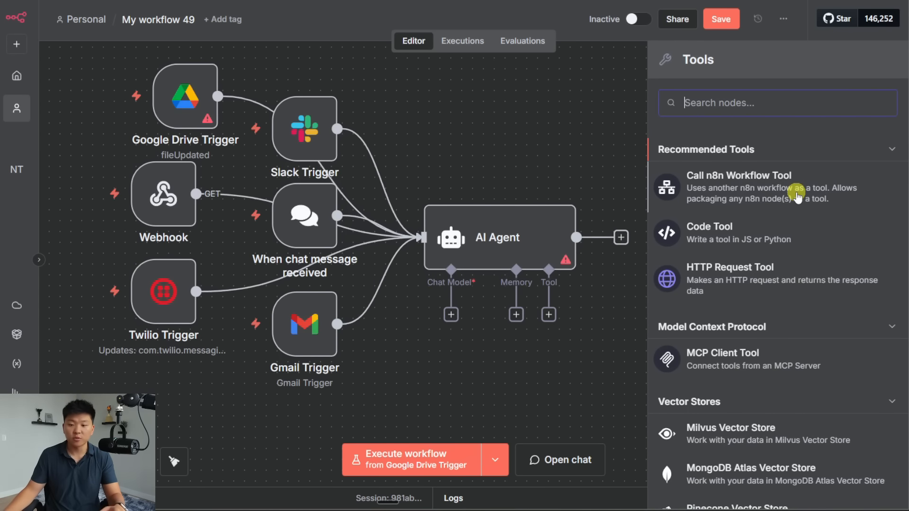
pyautogui.scroll(-15, 798, 197)
pyautogui.scroll(-20, 818, 250)
pyautogui.scroll(-20, 809, 251)
pyautogui.scroll(-20, 809, 258)
pyautogui.scroll(-20, 808, 269)
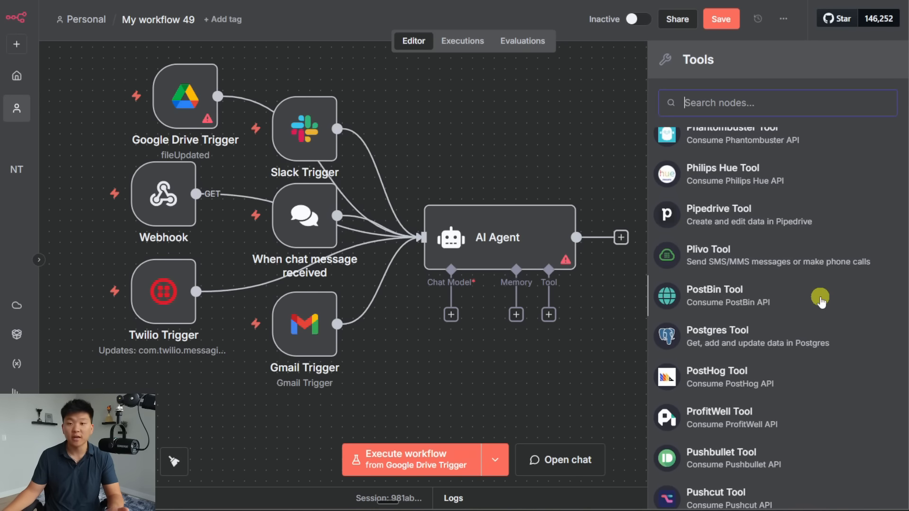
# Add an HTTP Request tool to the AI Agent node in My workflow 49 with its default settings, then close its settings
pyautogui.scroll(-5, 821, 298)
pyautogui.scroll(20, 817, 301)
pyautogui.scroll(4, 809, 299)
pyautogui.click(776, 275)
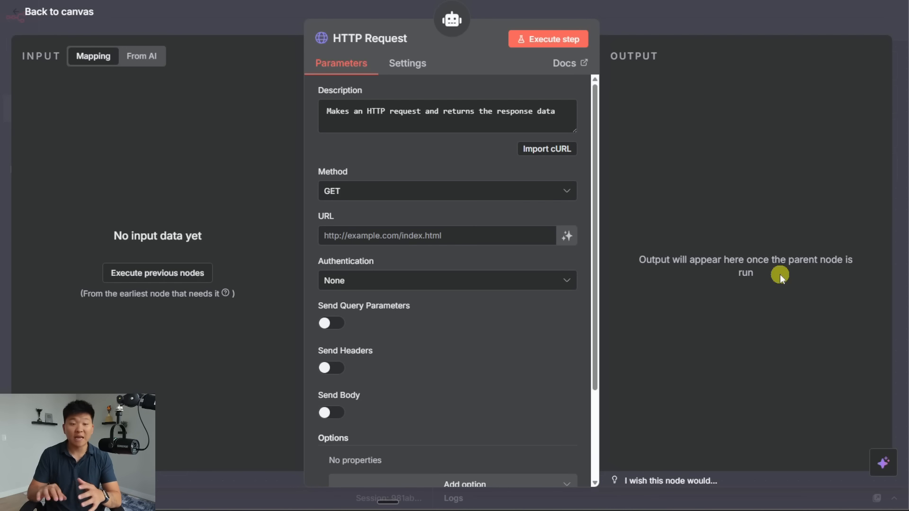
pyautogui.click(677, 25)
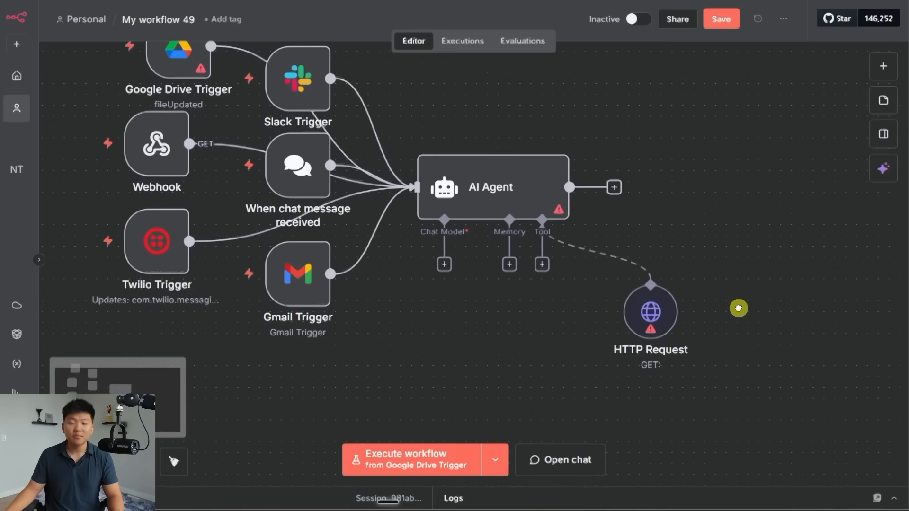
pyautogui.moveTo(655, 331); pyautogui.dragTo(633, 365)
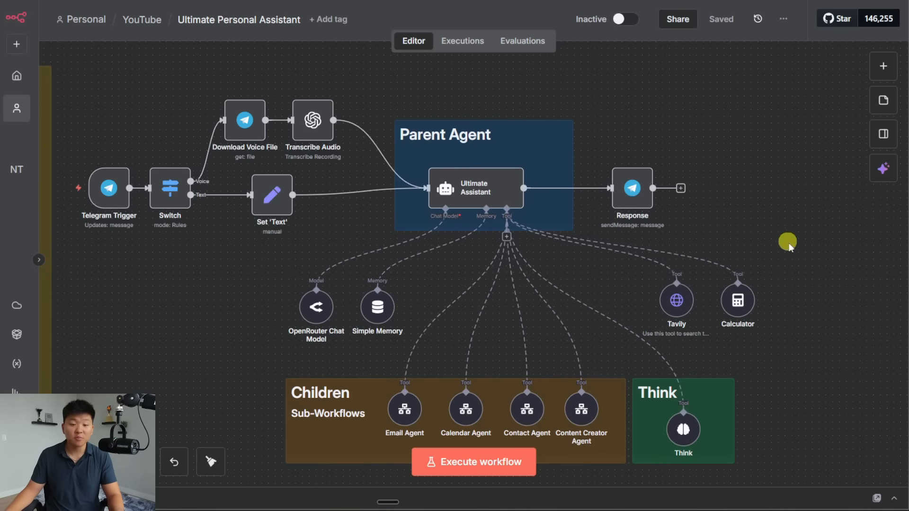
# In the Ultimate Personal Assistant workflow, open the Email Agent tool's sub-workflow and examine its connected Gmail tools
pyautogui.scroll(-2, 805, 274)
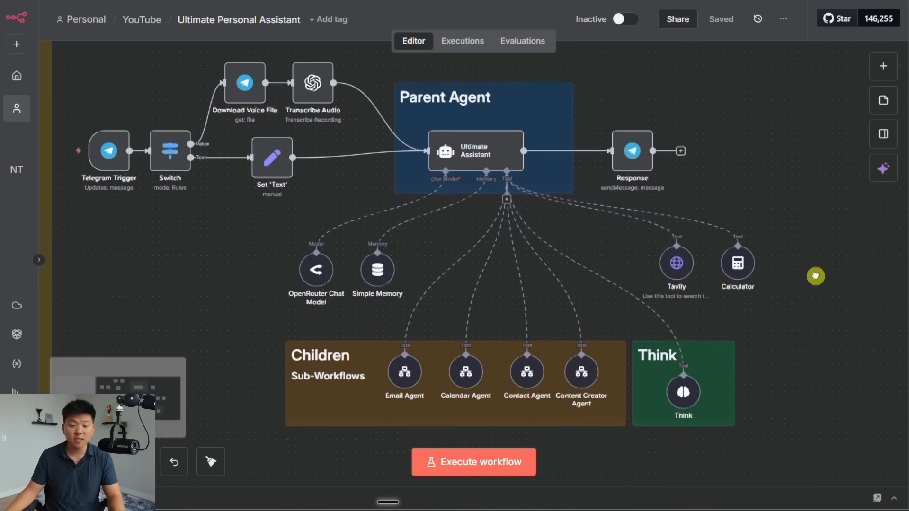
pyautogui.doubleClick(405, 366)
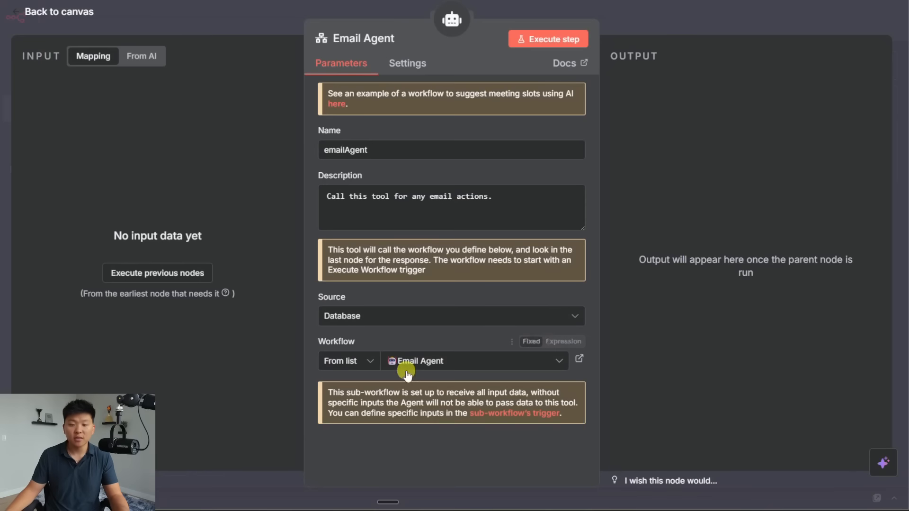
pyautogui.click(579, 360)
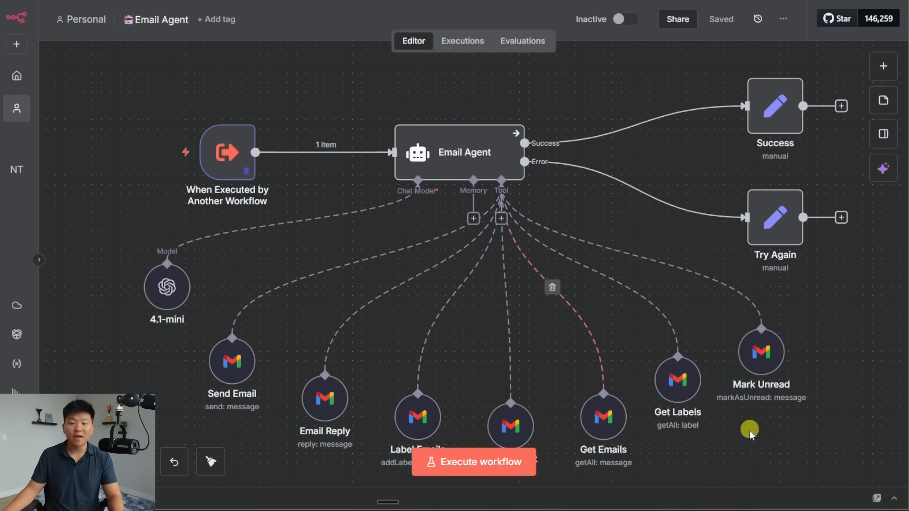
pyautogui.scroll(-2, 796, 426)
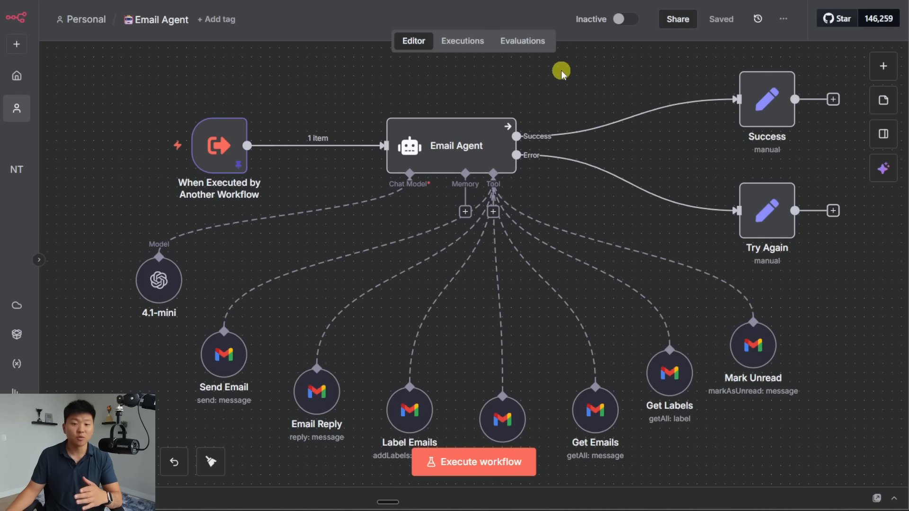
pyautogui.moveTo(464, 152); pyautogui.dragTo(487, 152)
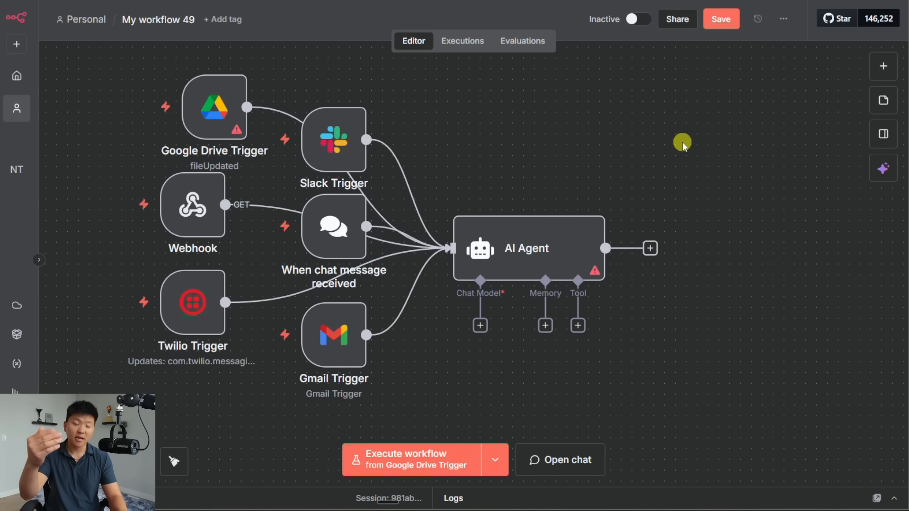
# Back in My workflow 49, find and add an MCP Server Trigger node and place it apart from the AI Agent node
pyautogui.press('Tab')
pyautogui.write('mcp')
pyautogui.scroll(-1, 691, 213)
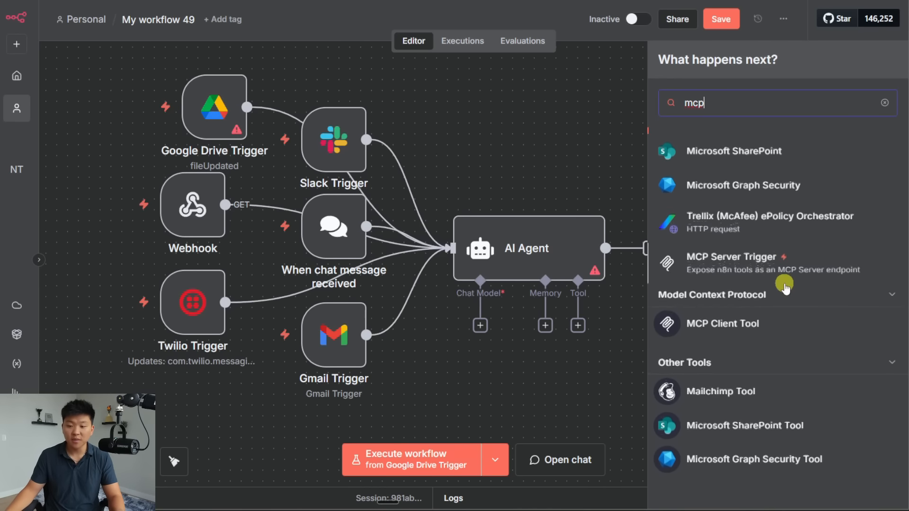
pyautogui.click(701, 256)
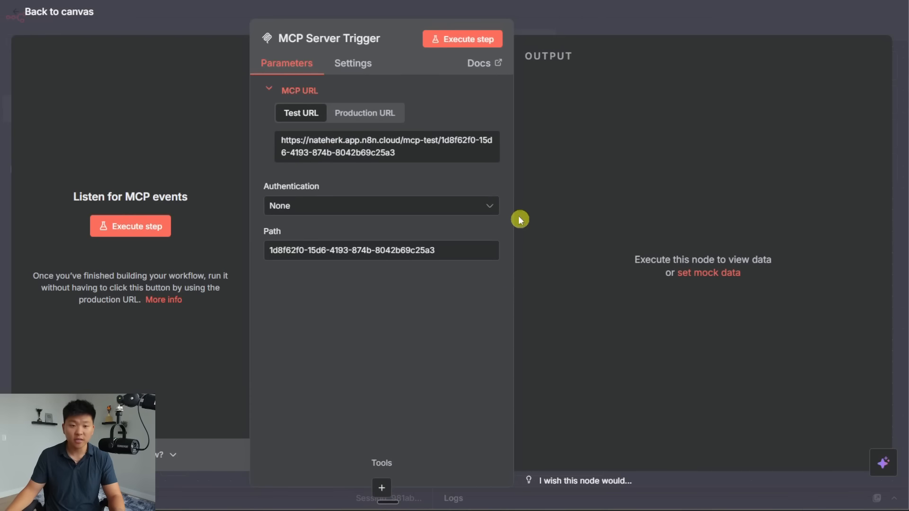
pyautogui.click(604, 29)
pyautogui.moveTo(458, 205); pyautogui.dragTo(635, 187)
pyautogui.moveTo(628, 233); pyautogui.dragTo(609, 337)
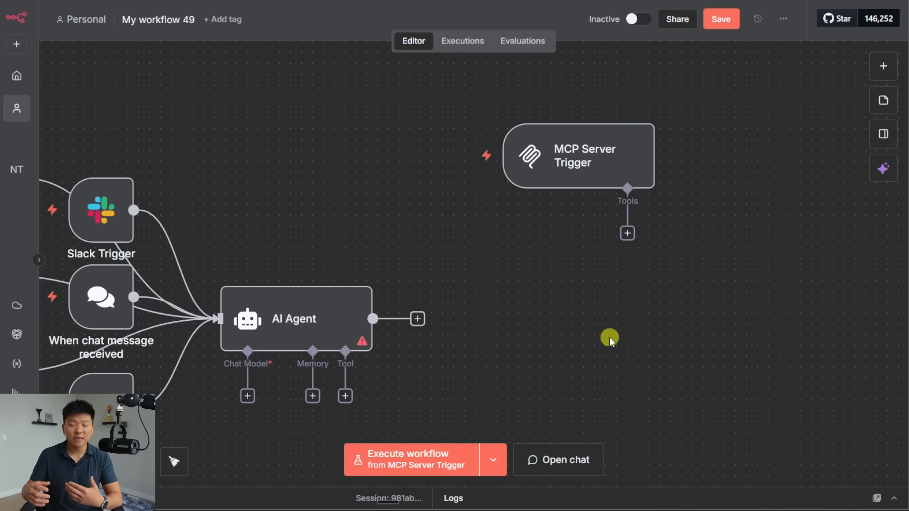
# View the tools that can be attached to the MCP Server Trigger, then advance the comparison presentation past the Agent Tools slide
pyautogui.click(627, 233)
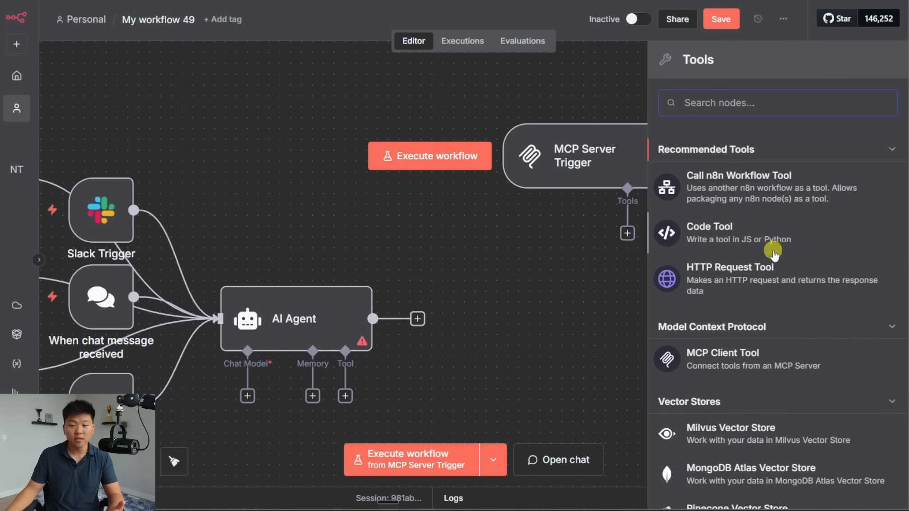
pyautogui.click(517, 341)
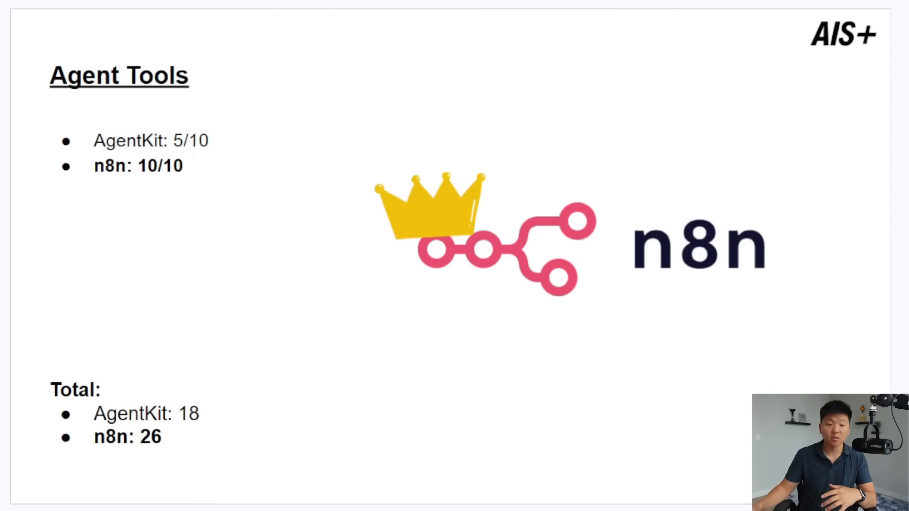
pyautogui.press('Down')
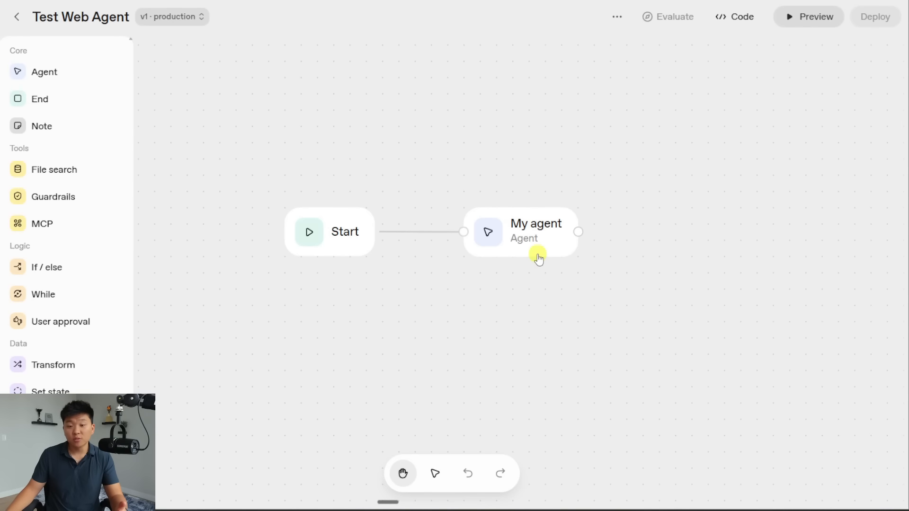
# In Agent Builder's Test Web Agent workflow, browse the models available for My agent and keep gpt-5
pyautogui.click(536, 247)
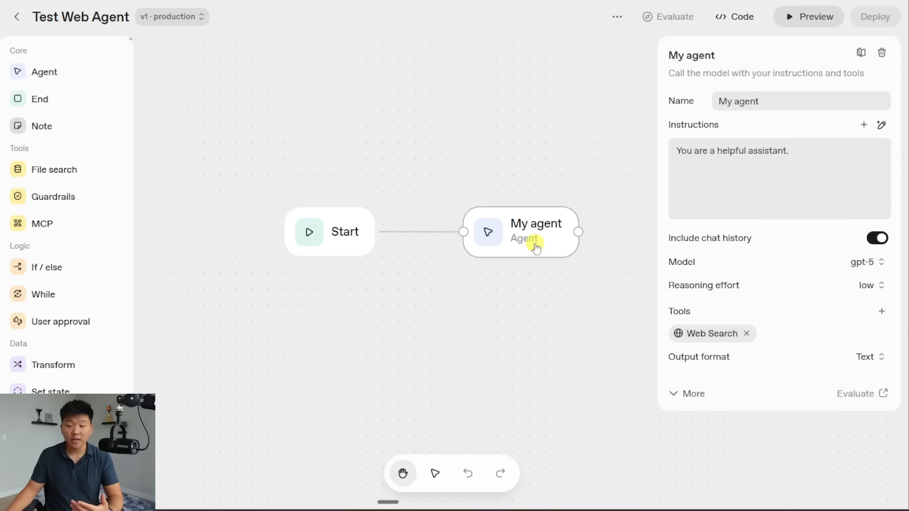
pyautogui.click(876, 263)
pyautogui.scroll(-15, 839, 176)
pyautogui.scroll(15, 840, 231)
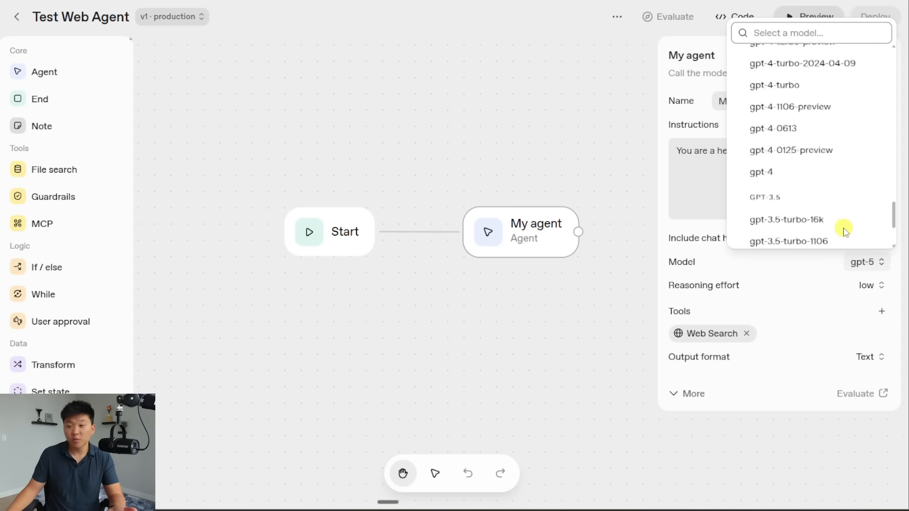
pyautogui.scroll(15, 843, 221)
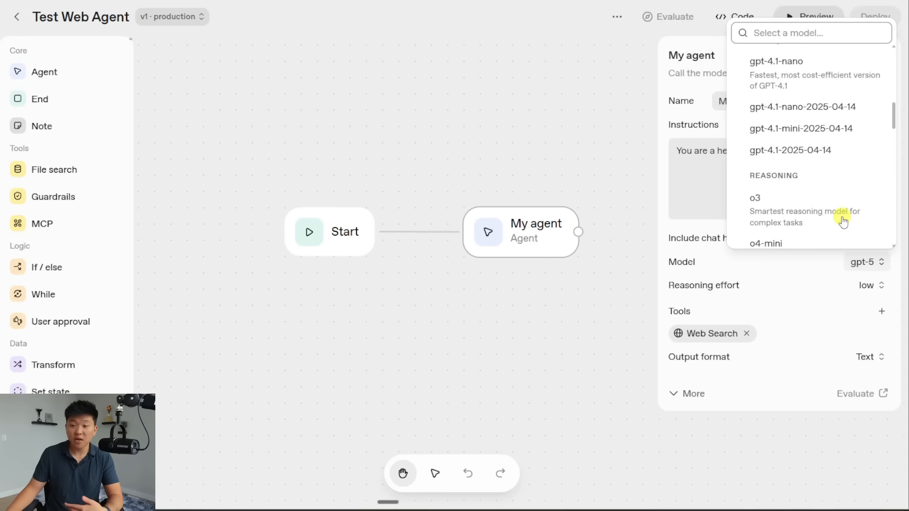
pyautogui.scroll(2, 842, 221)
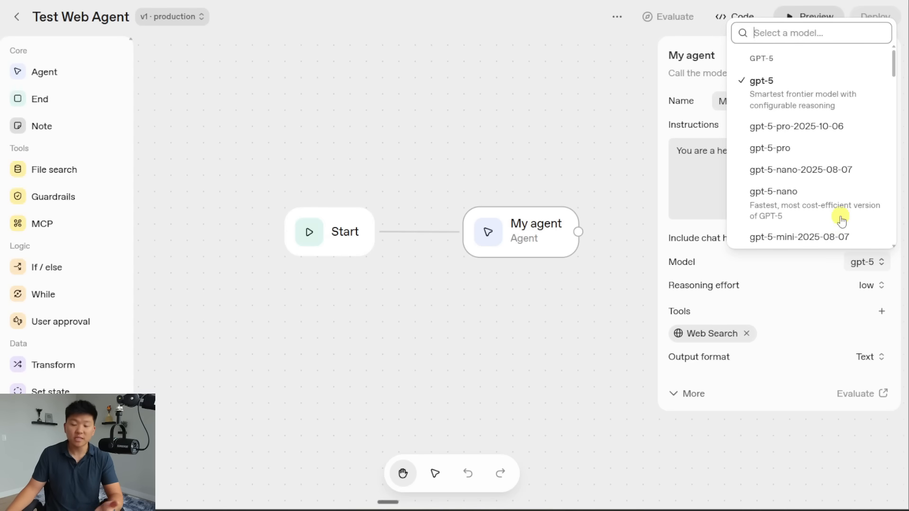
pyautogui.click(832, 266)
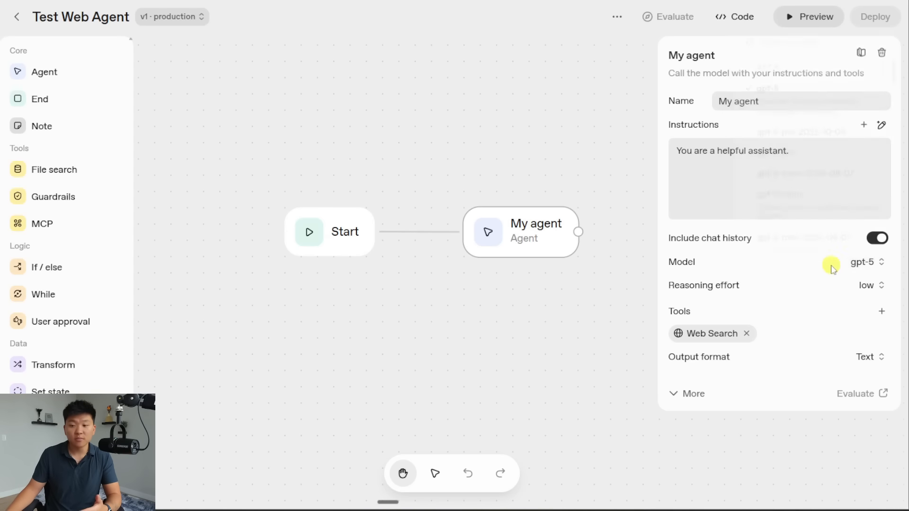
# Examine My agent's reasoning effort levels, additional model parameters and chat history setting, keeping them as they are
pyautogui.click(878, 286)
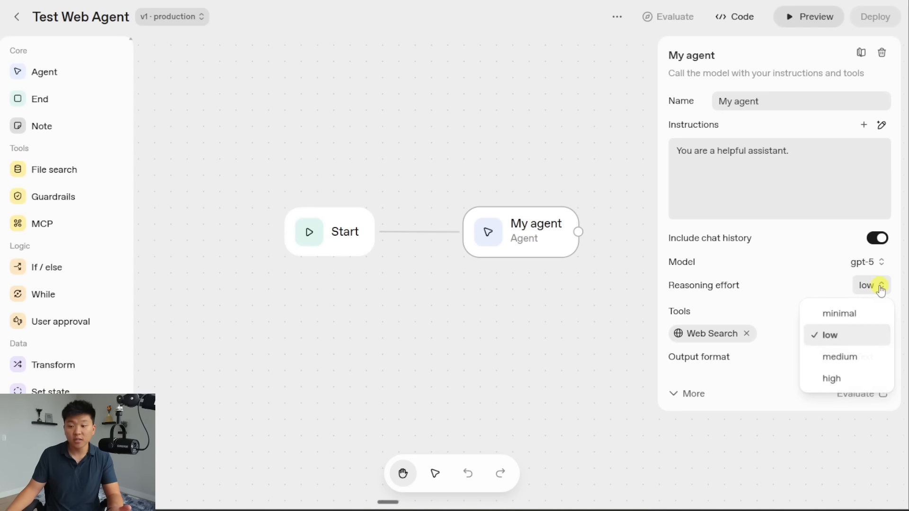
pyautogui.click(810, 287)
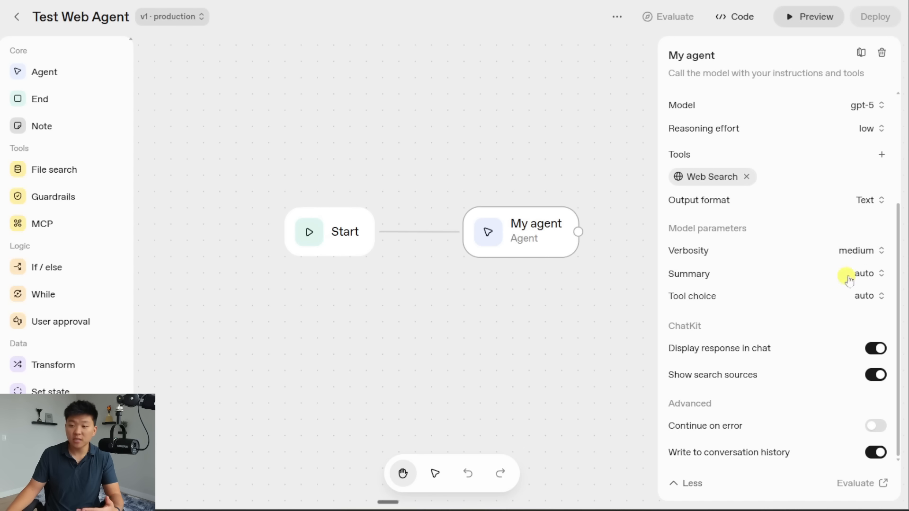
pyautogui.scroll(3, 800, 292)
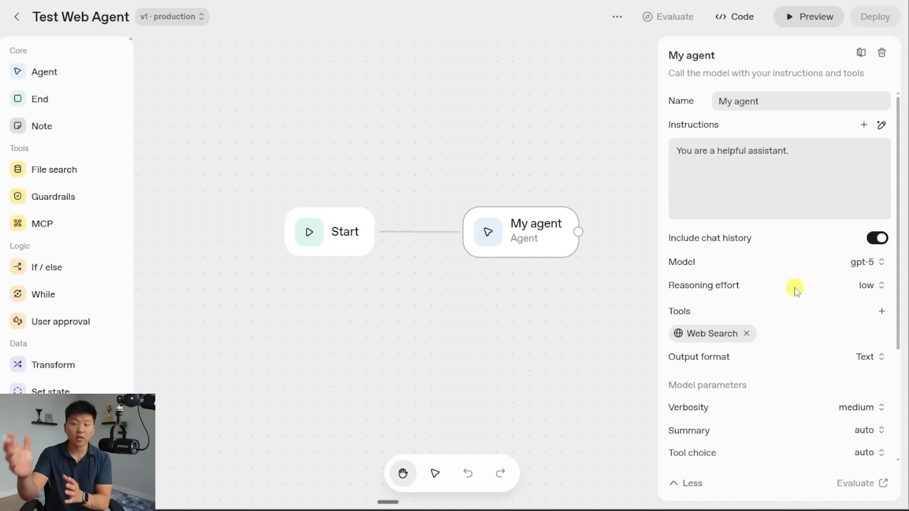
pyautogui.click(878, 239)
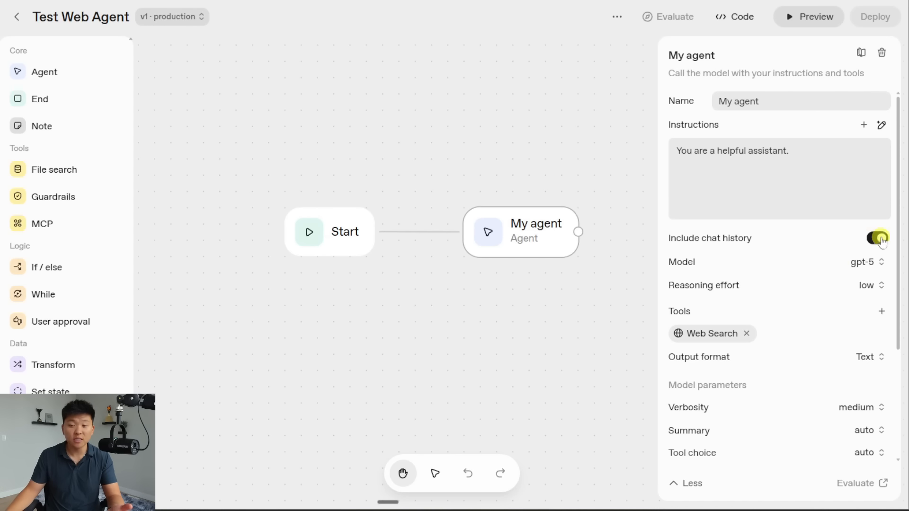
pyautogui.click(878, 238)
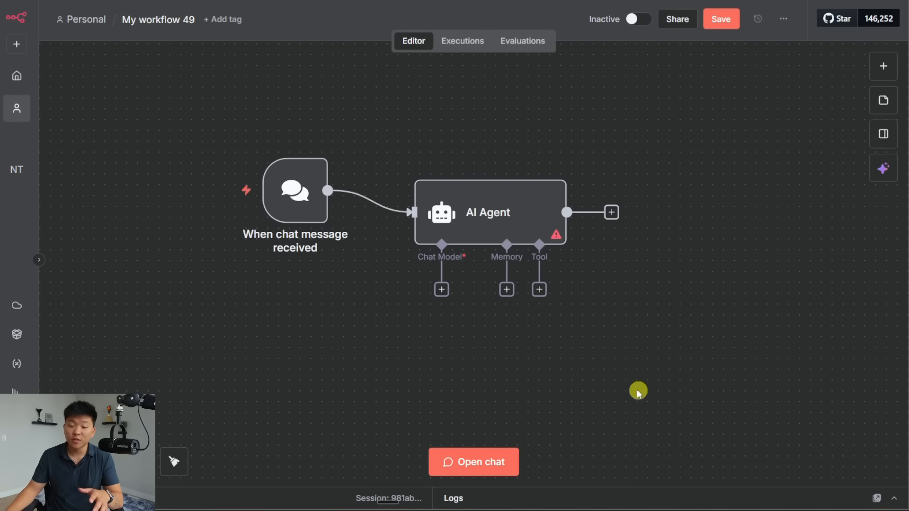
# Switch to My workflow 49 in n8n and attach an OpenRouter Chat Model to the AI Agent node
pyautogui.click(441, 289)
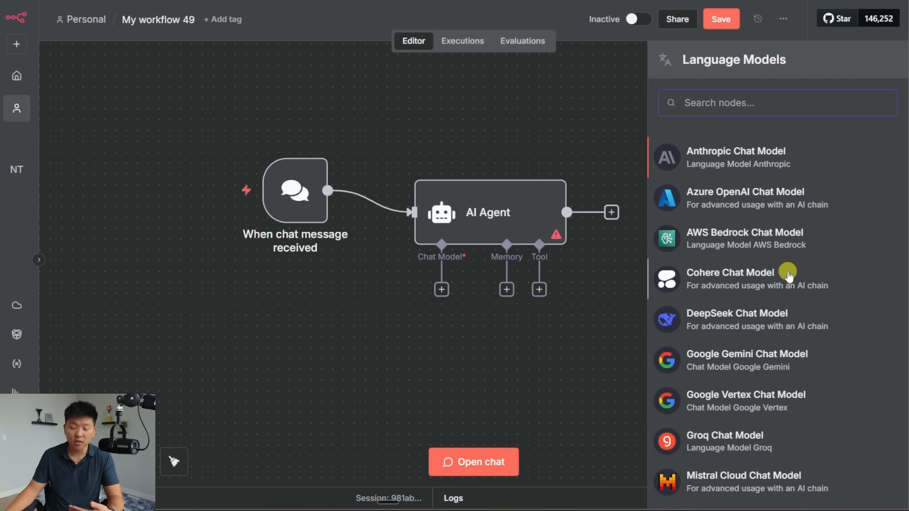
pyautogui.scroll(-5, 786, 273)
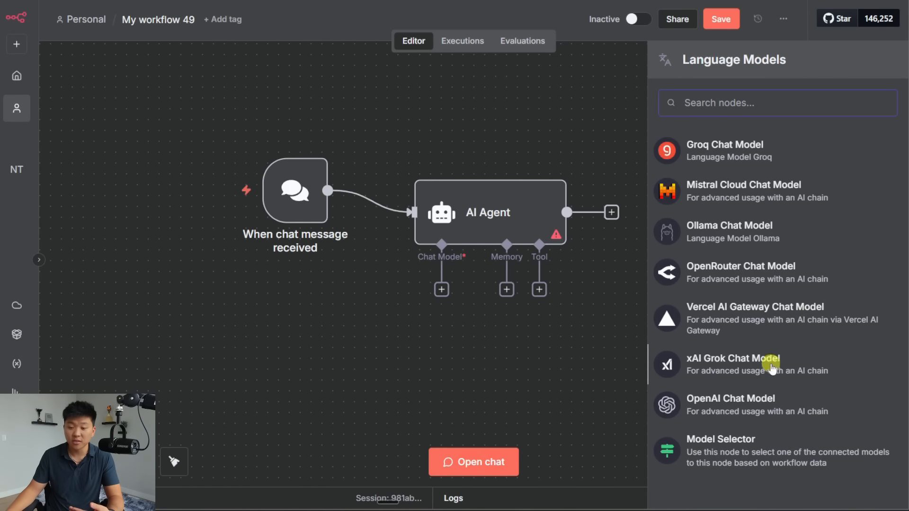
pyautogui.click(776, 280)
# Look through the OpenRouter Chat Model's available models, then reposition its node below and to the left of the AI Agent node
pyautogui.click(481, 148)
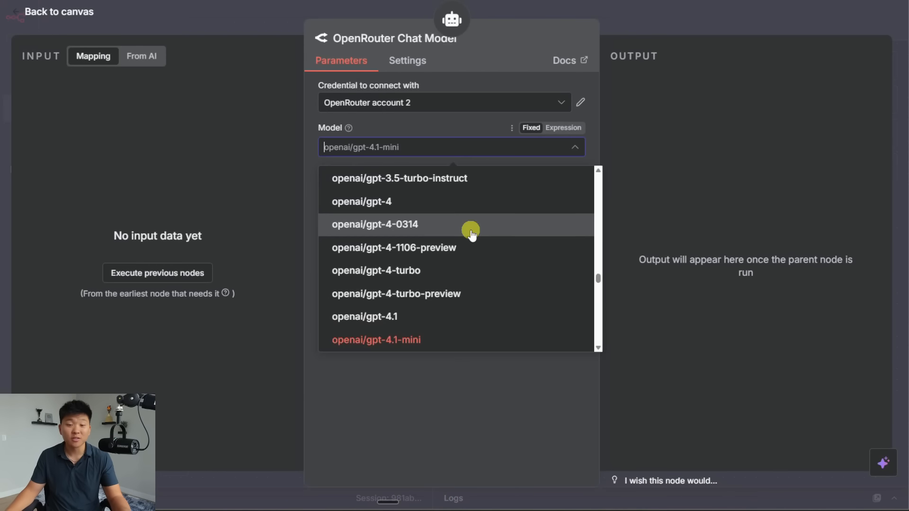
pyautogui.scroll(-15, 466, 232)
pyautogui.scroll(-5, 462, 243)
pyautogui.scroll(20, 438, 249)
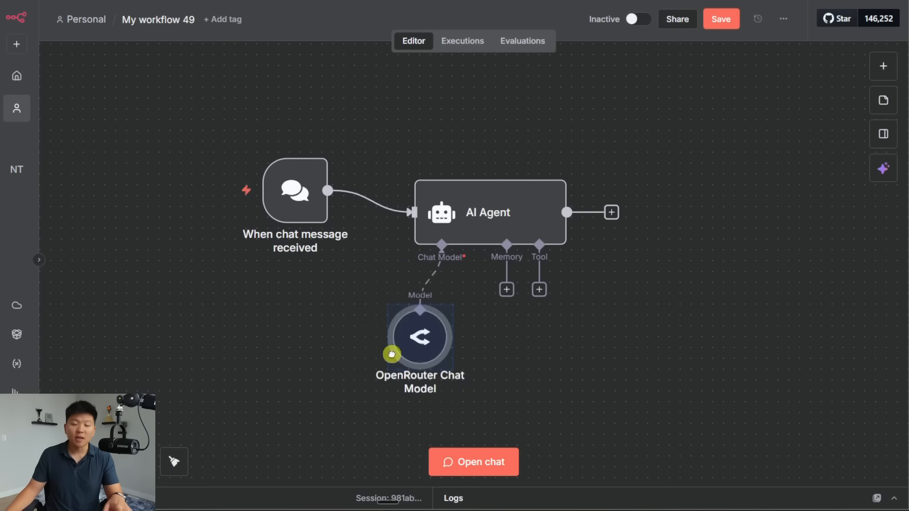
pyautogui.moveTo(391, 353); pyautogui.dragTo(326, 331)
pyautogui.click(625, 341)
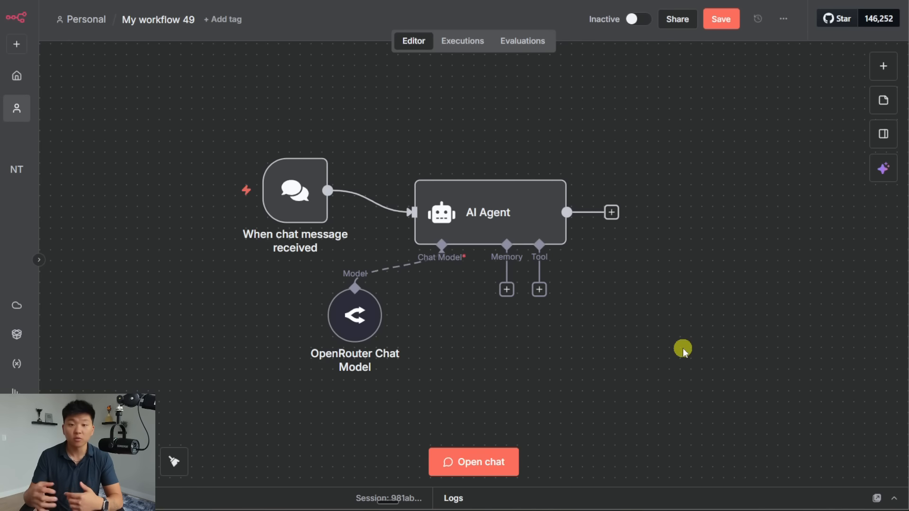
# Reopen the OpenRouter Chat Model's settings and examine the additional options that can be added to it
pyautogui.doubleClick(355, 327)
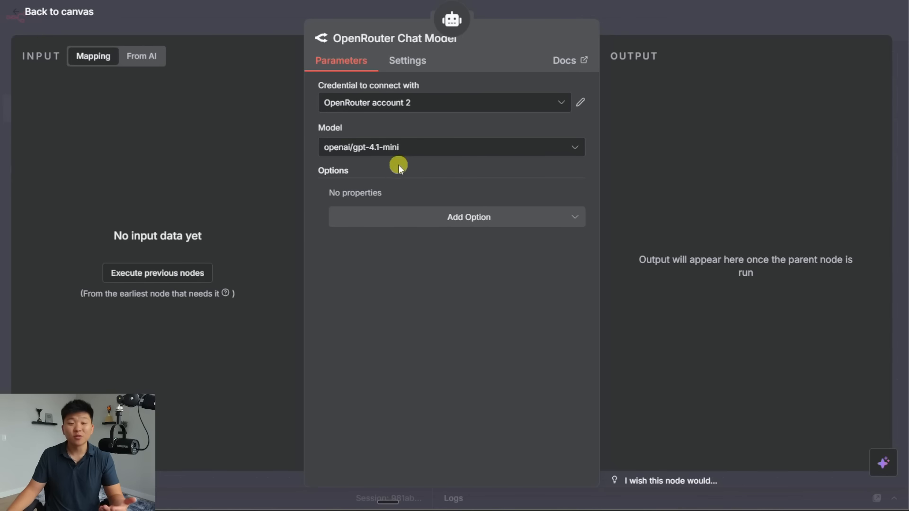
pyautogui.click(466, 222)
pyautogui.scroll(-1, 453, 374)
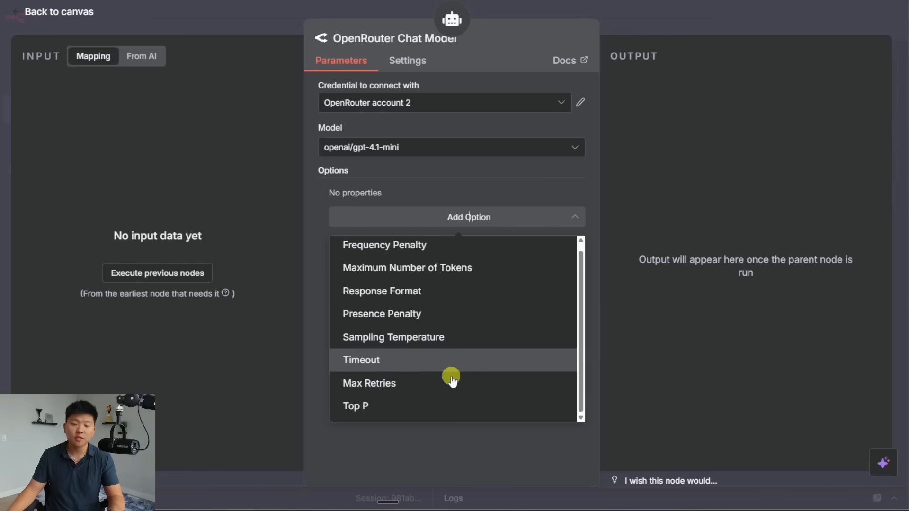
pyautogui.scroll(1, 450, 253)
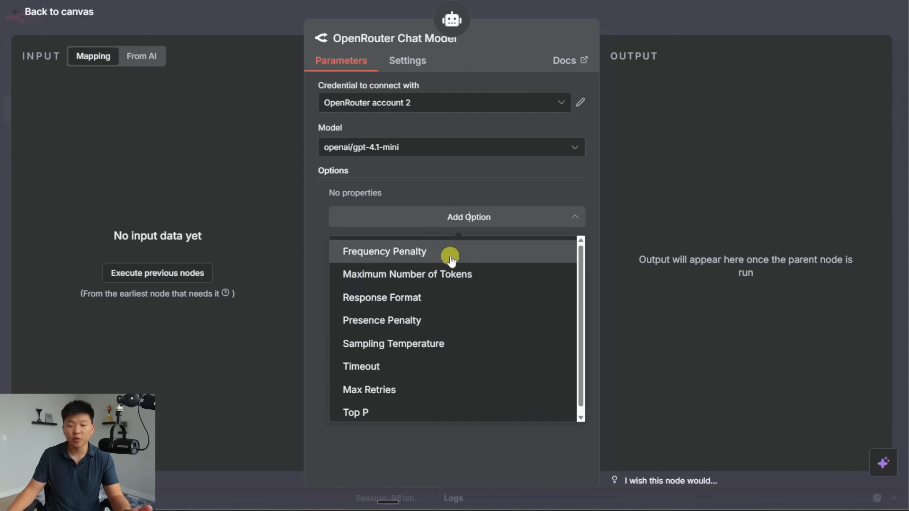